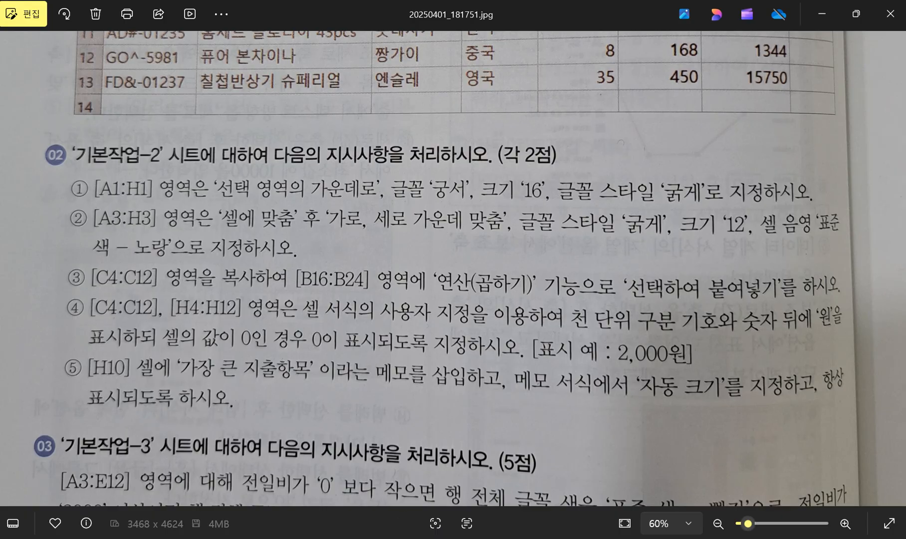
# - Review the 기본작업-2 instructions in the photo 20250401_181751.jpg and switch to the 기출유형문제5회.xlsm workbook in Excel
pyautogui.moveTo(369, 538)
pyautogui.click(380, 506)
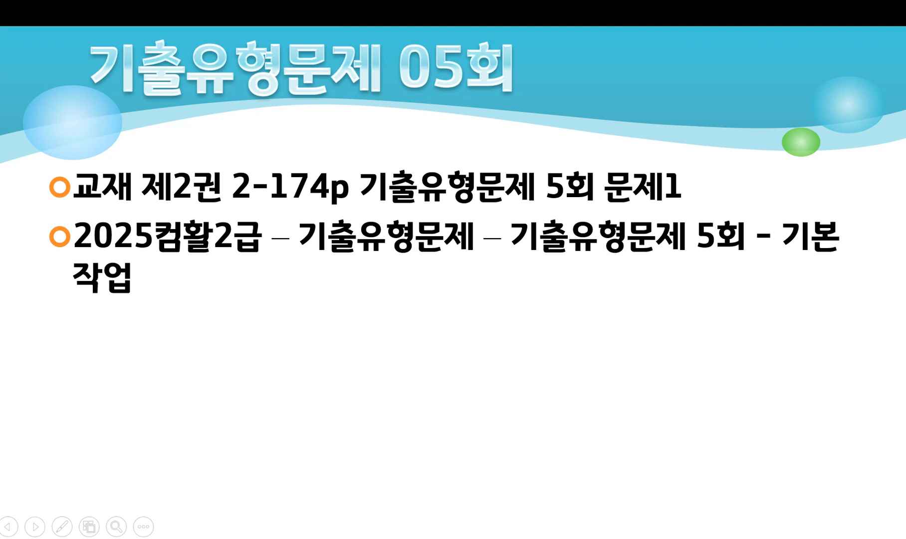
pyautogui.hotkey('alt', 'Tab')
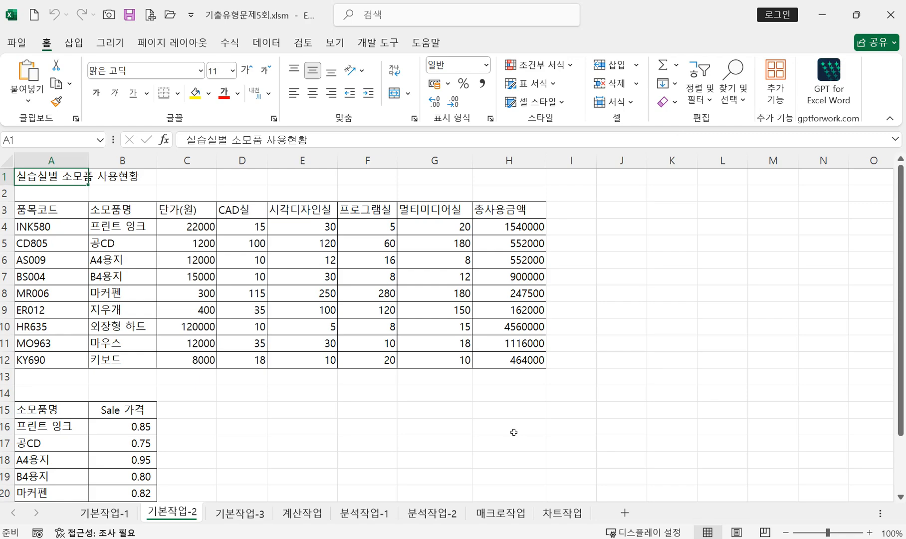
pyautogui.hotkey('alt', 'Tab')
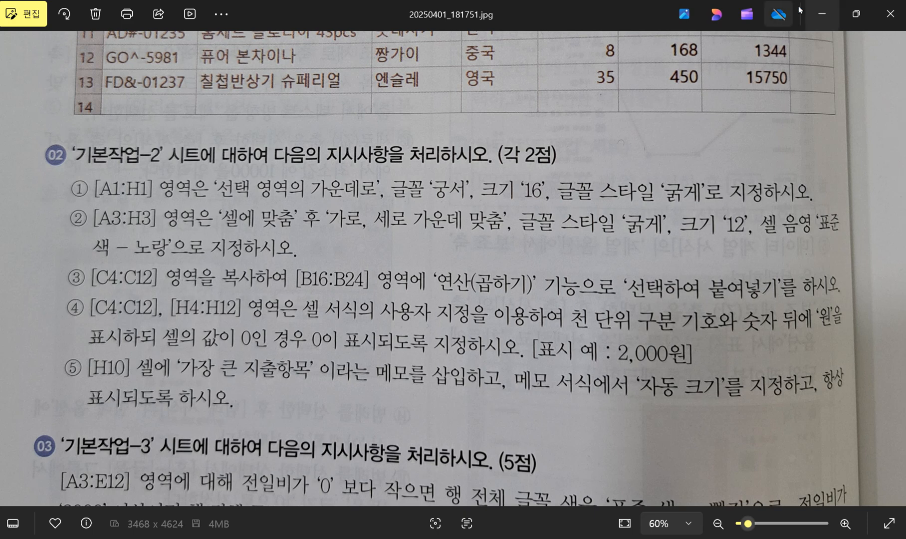
pyautogui.click(831, 14)
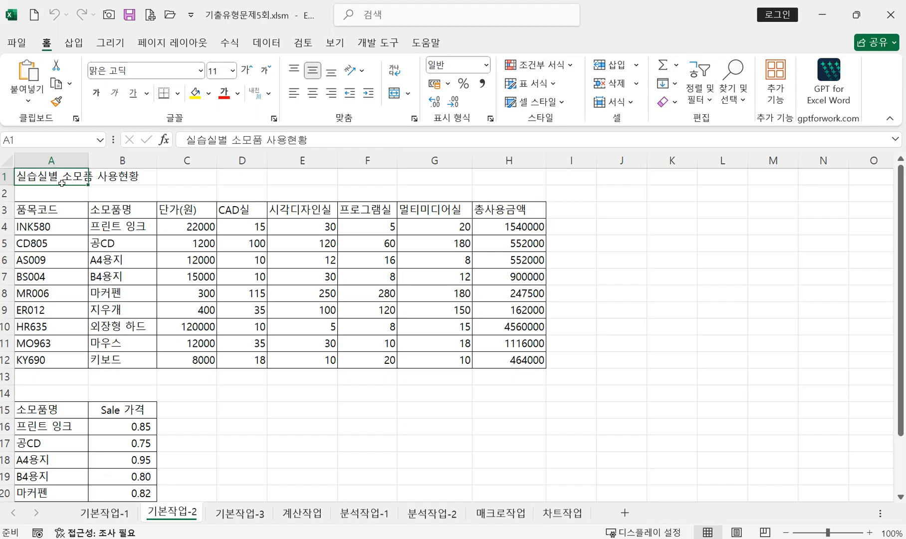
# - Set the horizontal alignment of title range A1:H1 to 선택 영역의 가운데로 (center across selection)
pyautogui.moveTo(61, 177); pyautogui.dragTo(489, 178)
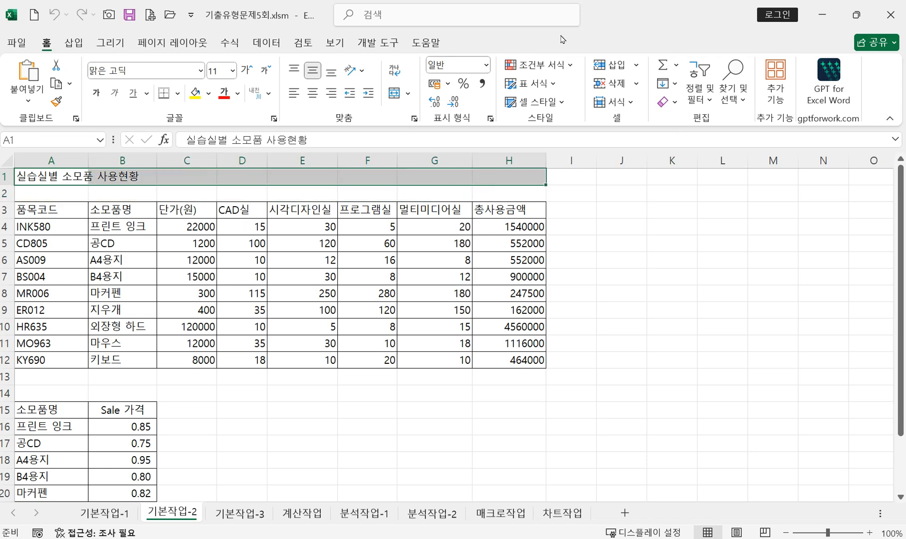
pyautogui.moveTo(603, 16); pyautogui.dragTo(623, 21)
pyautogui.moveTo(427, 21); pyautogui.dragTo(417, 23)
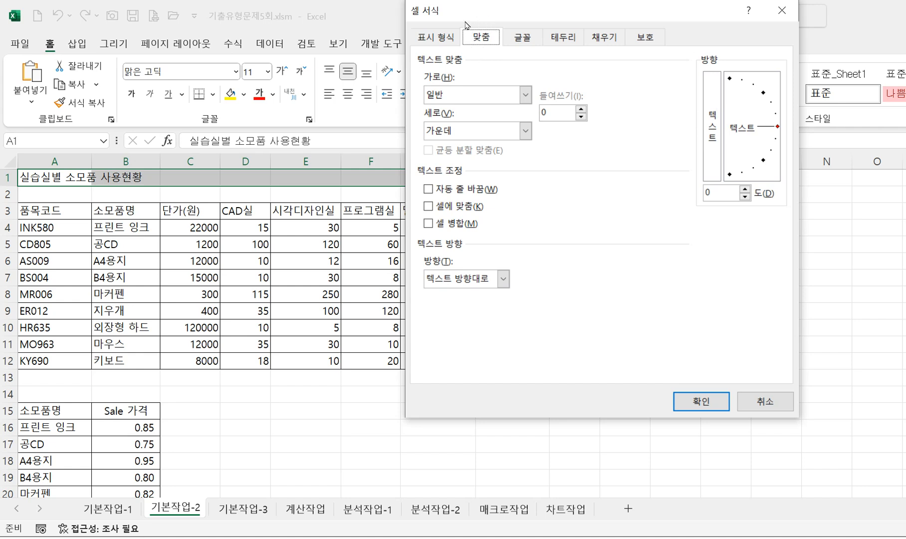
pyautogui.moveTo(464, 16); pyautogui.dragTo(446, 58)
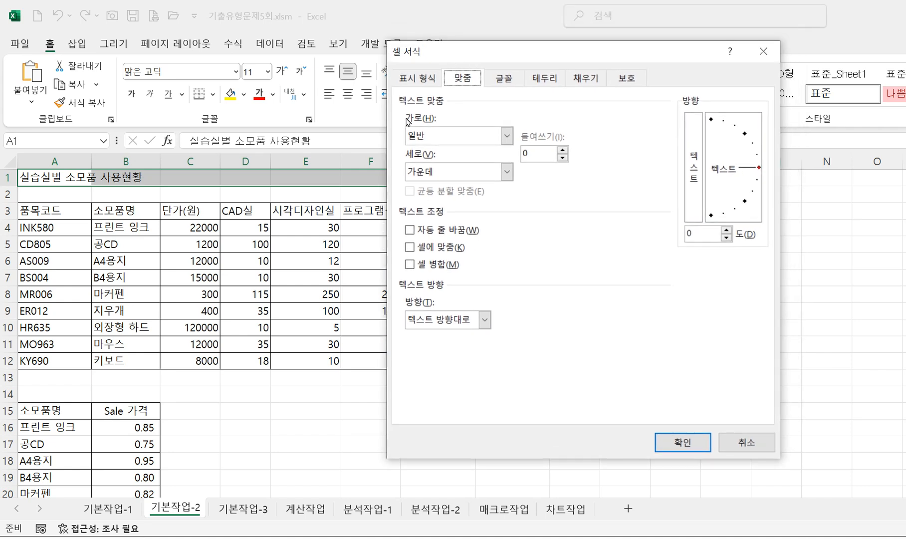
pyautogui.click(507, 135)
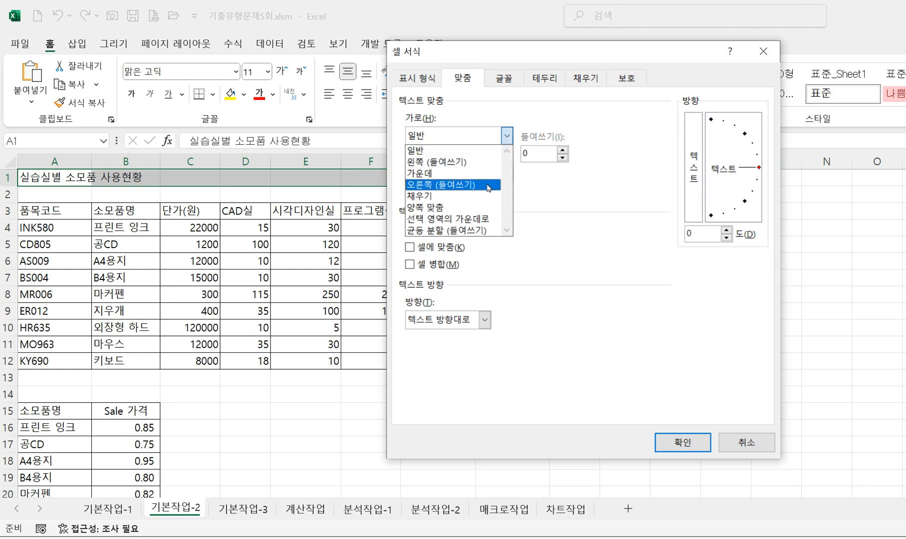
pyautogui.click(478, 222)
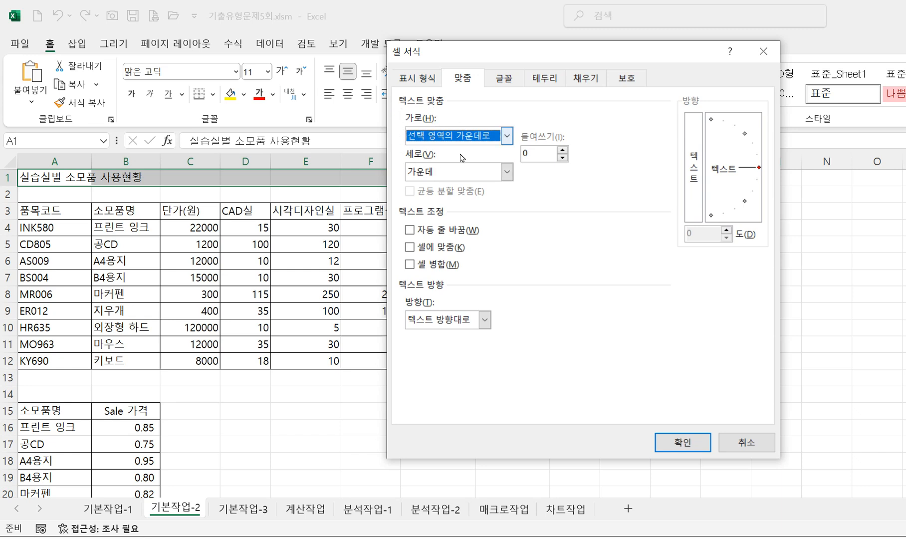
pyautogui.click(671, 444)
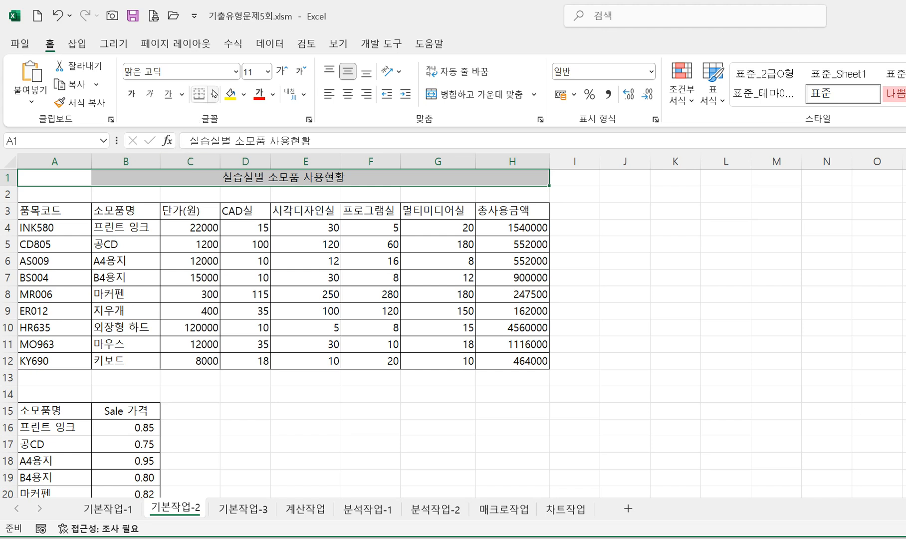
# - Set the font of title range A1:H1 to 궁서 and its size to 16
pyautogui.click(236, 72)
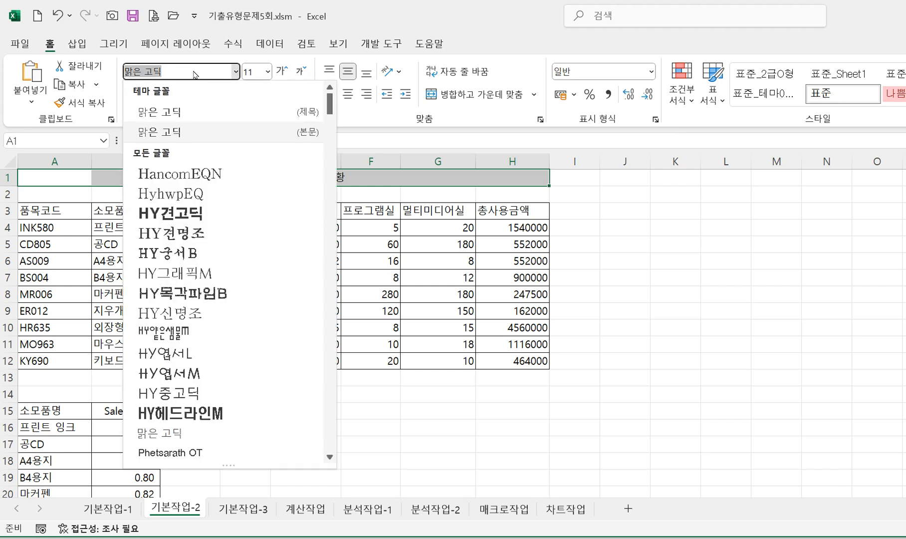
pyautogui.write('rn')
pyautogui.press('BackSpace')
pyautogui.press('BackSpace')
pyautogui.write('ㄱ')
pyautogui.write('궁서')
pyautogui.press('Return')
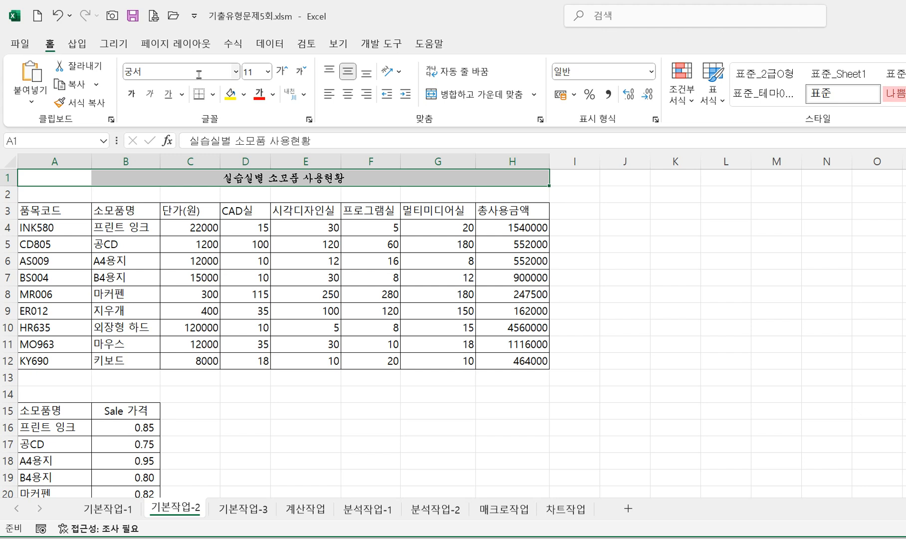
pyautogui.click(257, 72)
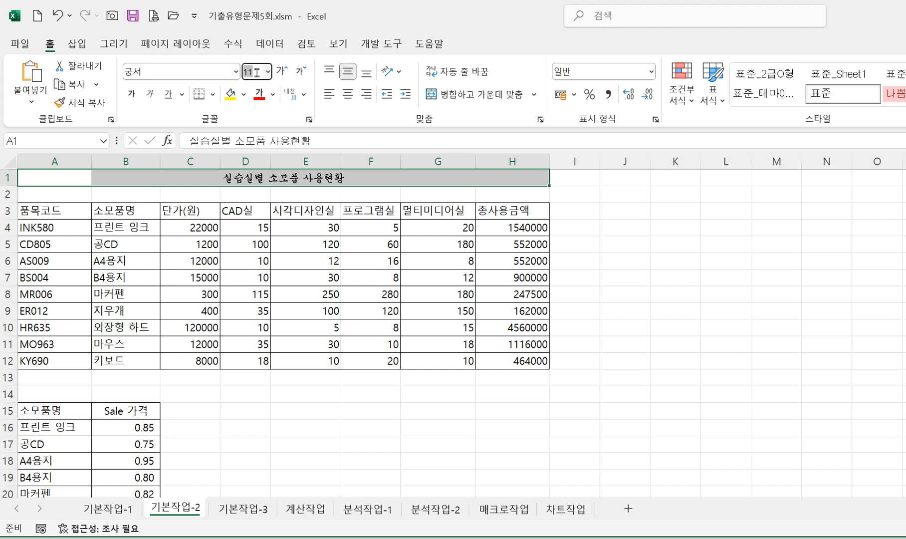
pyautogui.write('16')
pyautogui.press('Return')
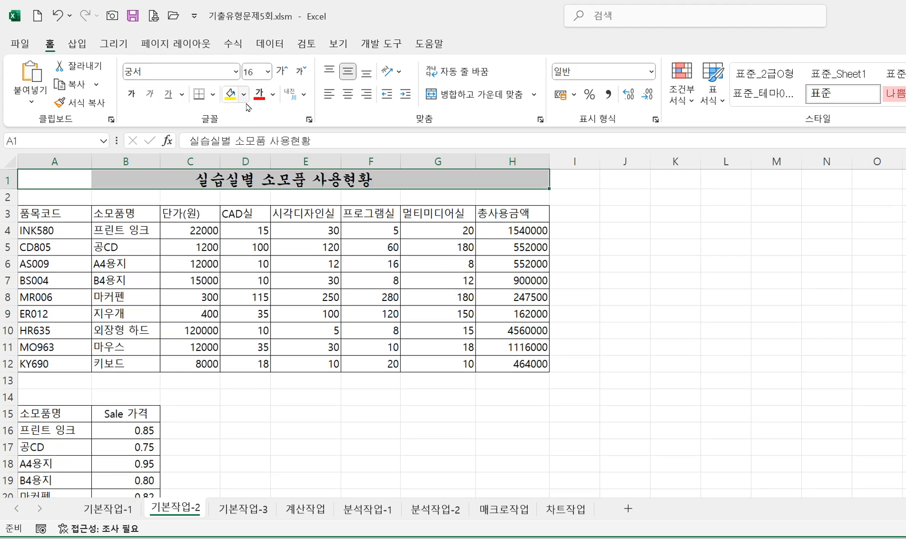
# - Choose 궁서 again from the font list for A1:H1 and make the title bold
pyautogui.click(236, 73)
pyautogui.scroll(-5, 200, 233)
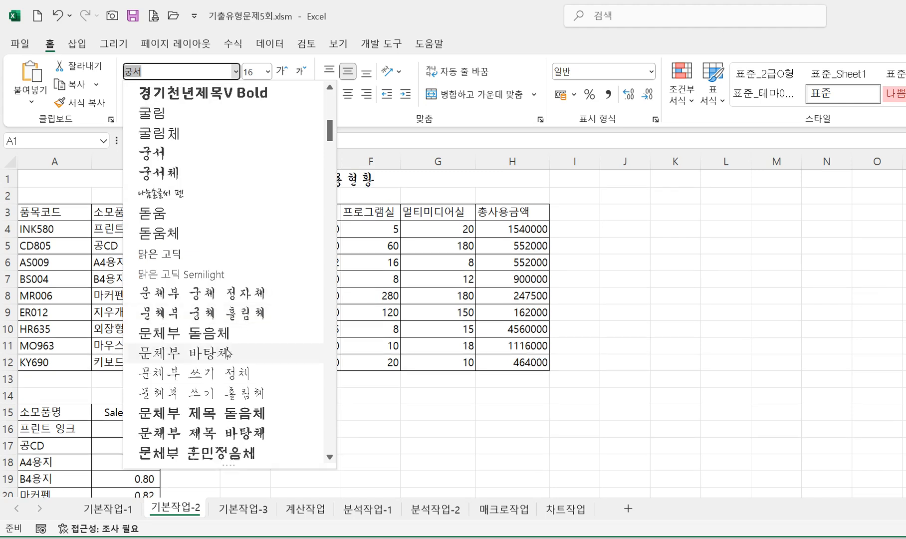
pyautogui.click(179, 153)
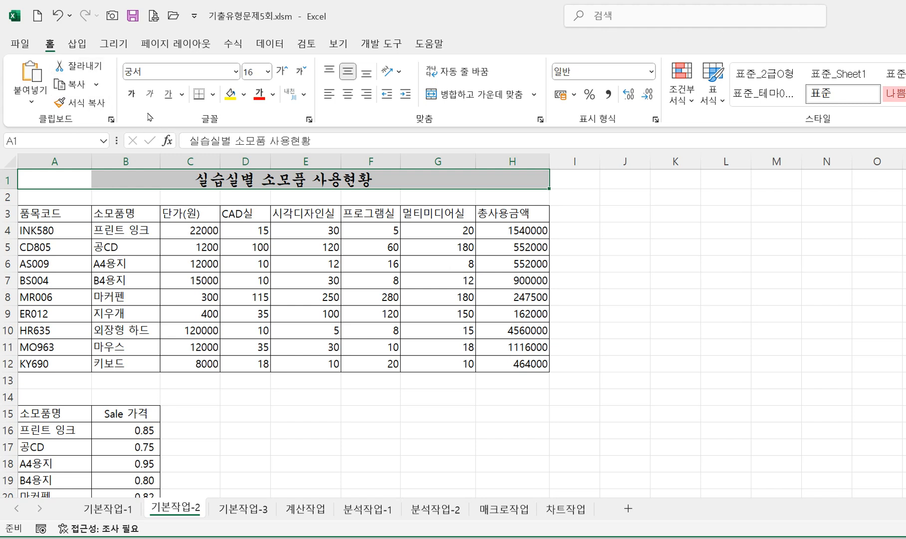
pyautogui.click(131, 95)
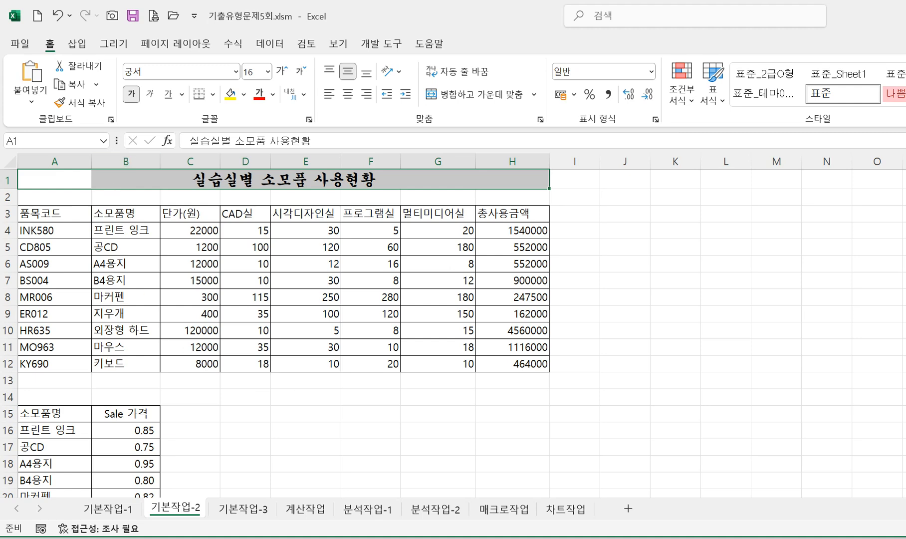
# - Check the second instruction in the photo and apply 셀에 맞춤 (shrink to fit) to header range A3:H3
pyautogui.hotkey('alt', 'Tab')
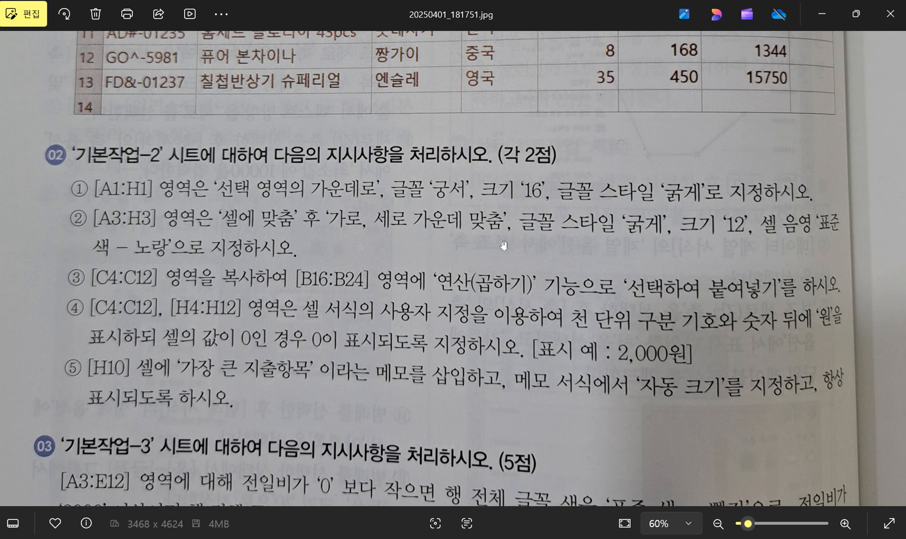
pyautogui.click(839, 15)
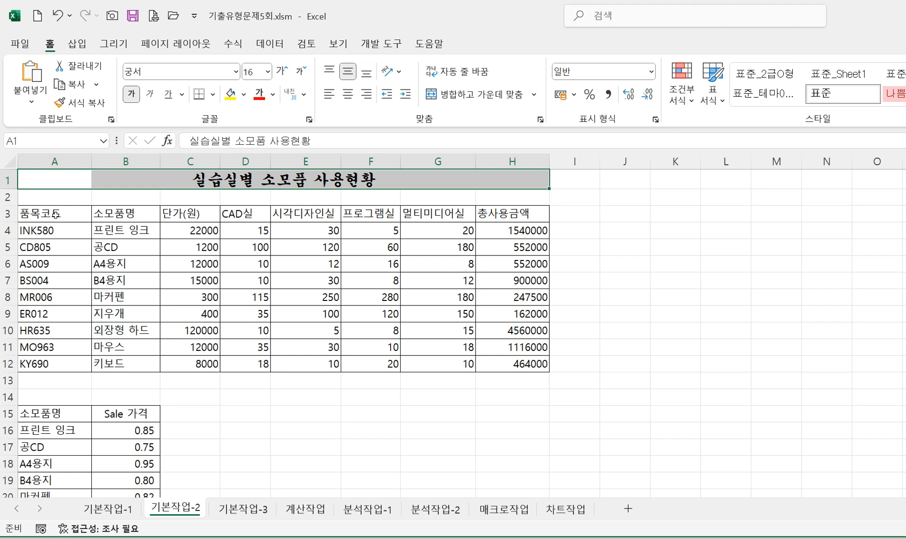
pyautogui.moveTo(54, 213); pyautogui.dragTo(519, 221)
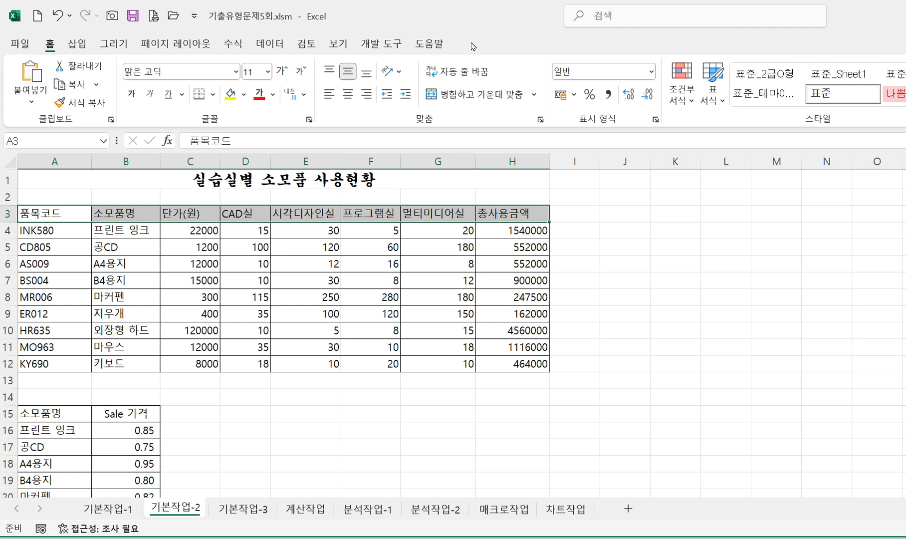
pyautogui.click(541, 119)
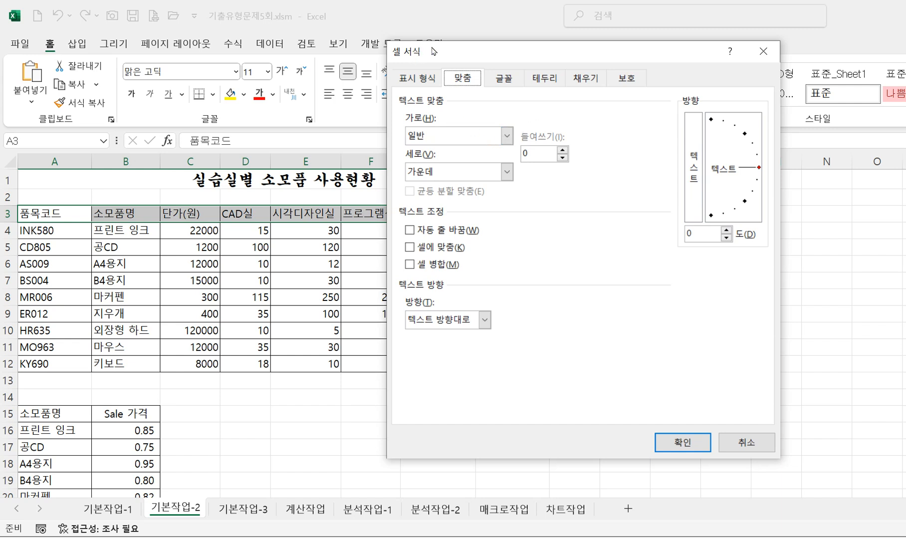
pyautogui.click(411, 247)
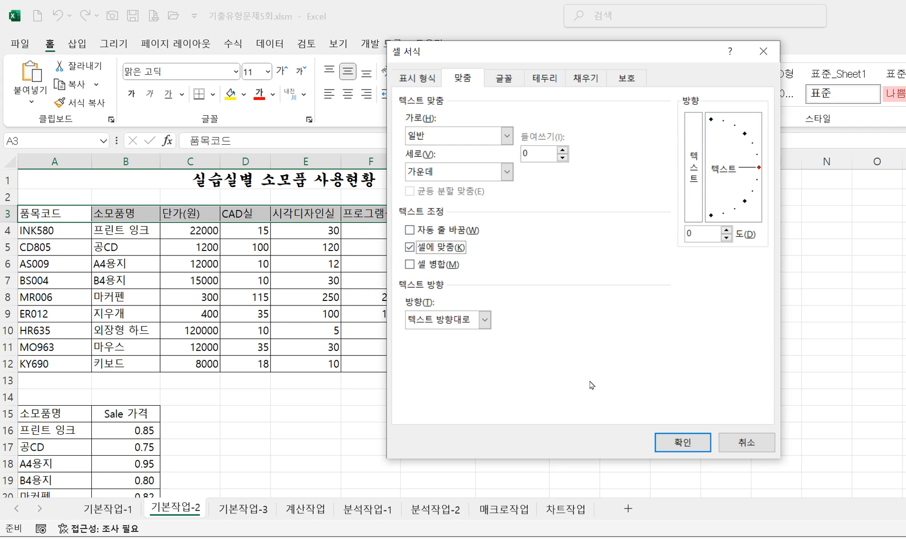
pyautogui.click(683, 443)
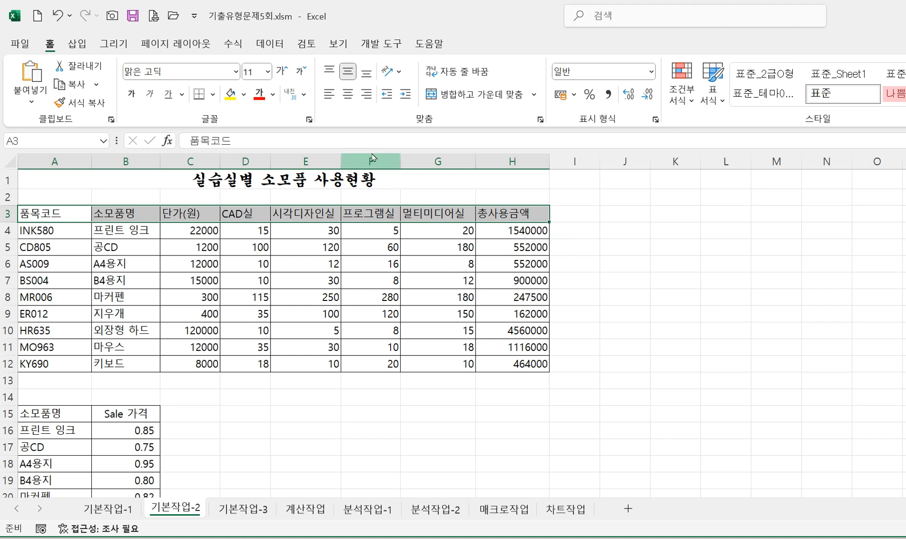
# - Center the headers in A3:H3 horizontally, make them bold and set their font size to 12
pyautogui.click(348, 93)
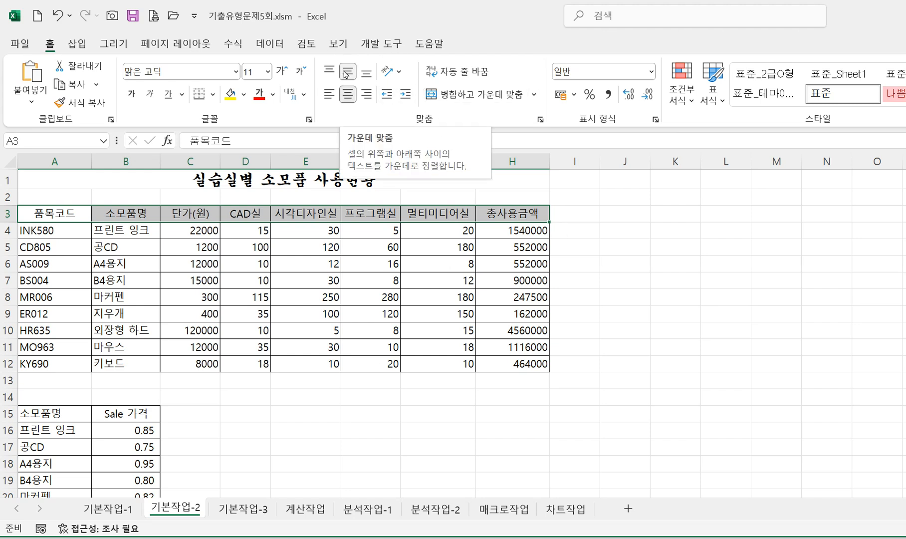
pyautogui.click(131, 94)
pyautogui.click(258, 73)
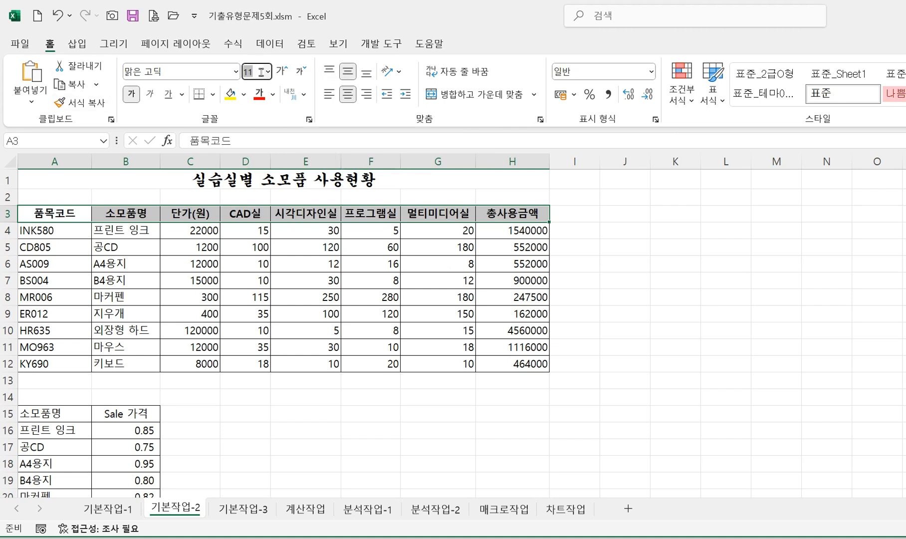
pyautogui.write('1')
pyautogui.press('Return')
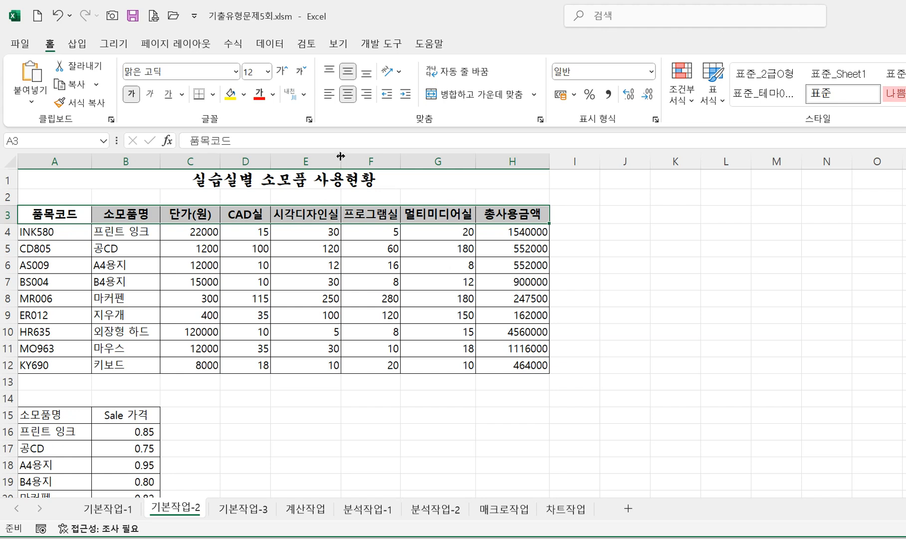
# - Narrow column E slightly to test shrink to fit, and check the text alignment settings of header cell E3
pyautogui.moveTo(340, 161); pyautogui.dragTo(330, 160)
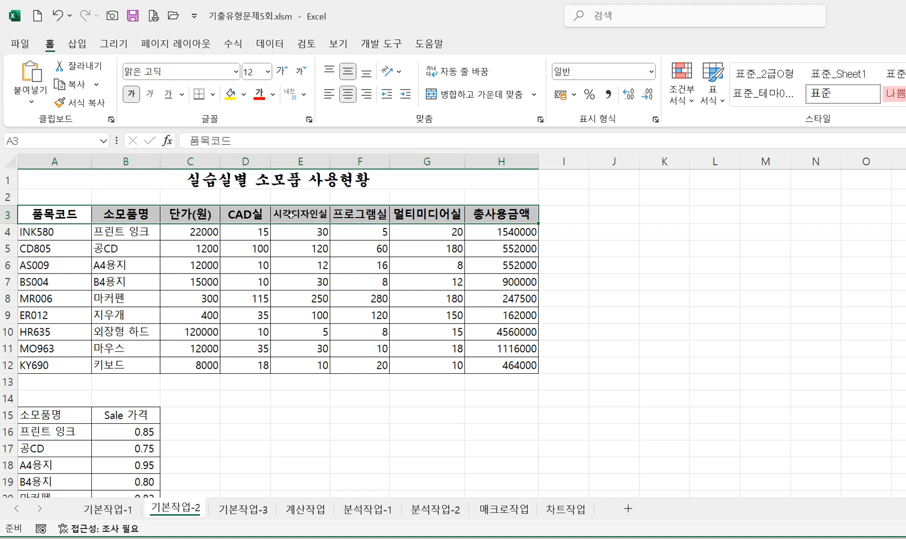
pyautogui.click(301, 163)
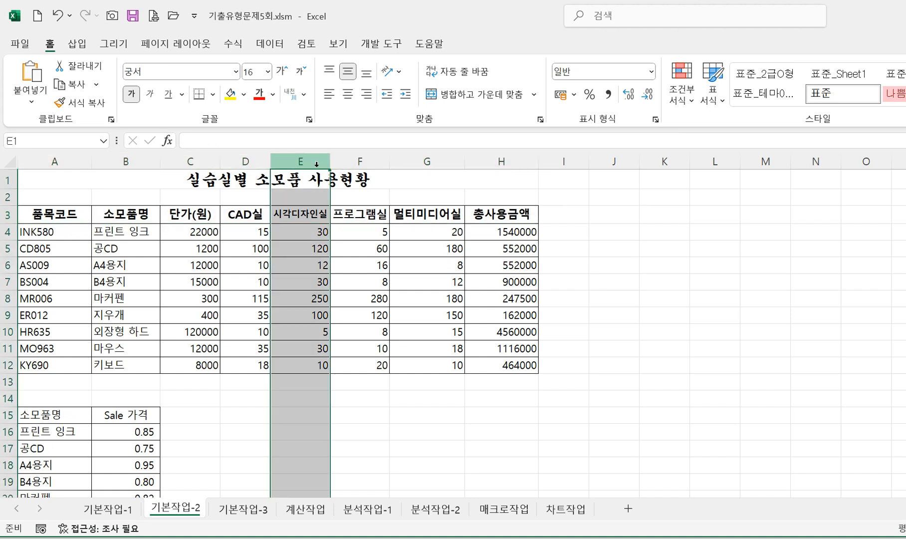
pyautogui.click(302, 218)
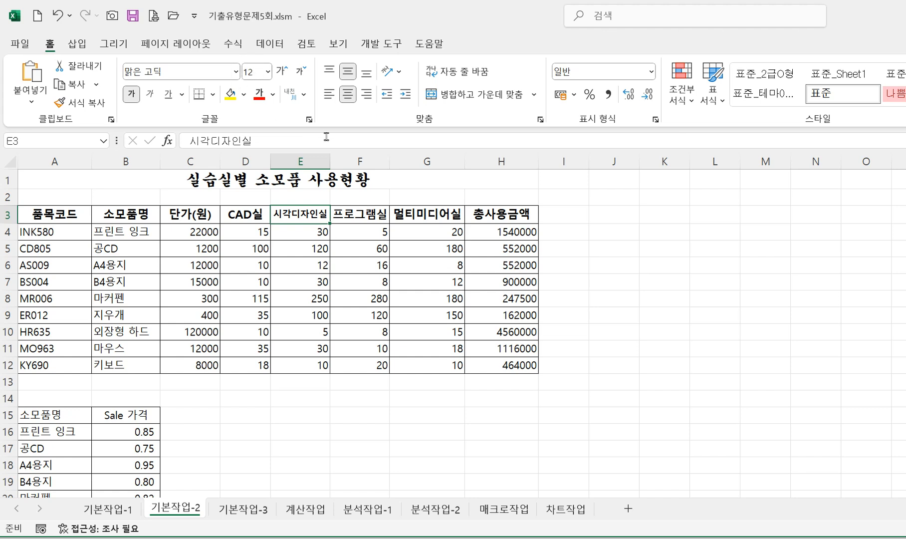
pyautogui.moveTo(330, 164)
pyautogui.mouseDown()
pyautogui.moveTo(342, 166)
pyautogui.moveTo(330, 162)
pyautogui.mouseUp()
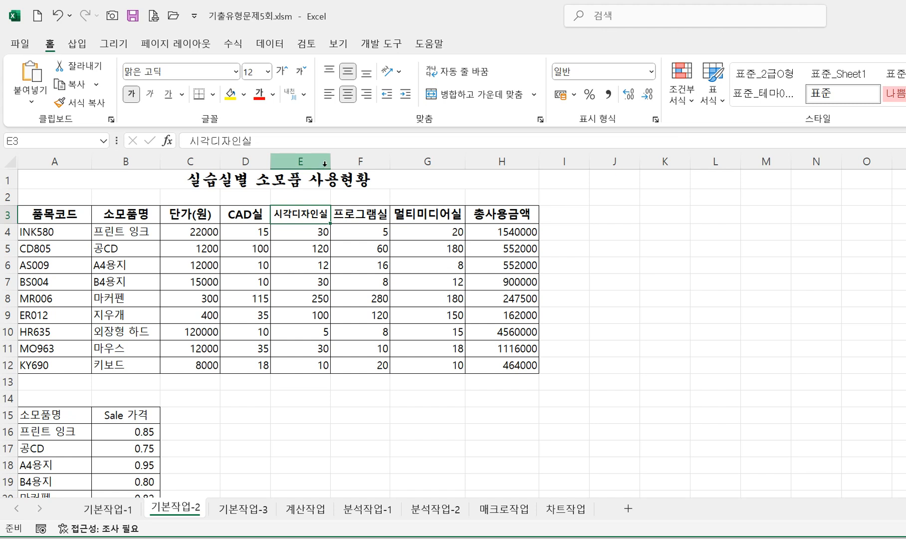
pyautogui.moveTo(330, 165)
pyautogui.mouseDown()
pyautogui.moveTo(343, 166)
pyautogui.moveTo(335, 162)
pyautogui.mouseUp()
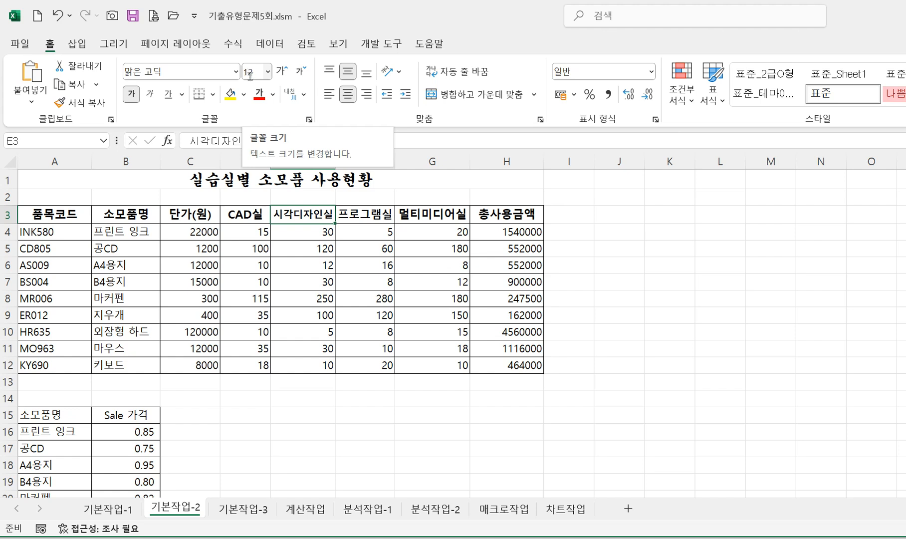
pyautogui.click(539, 120)
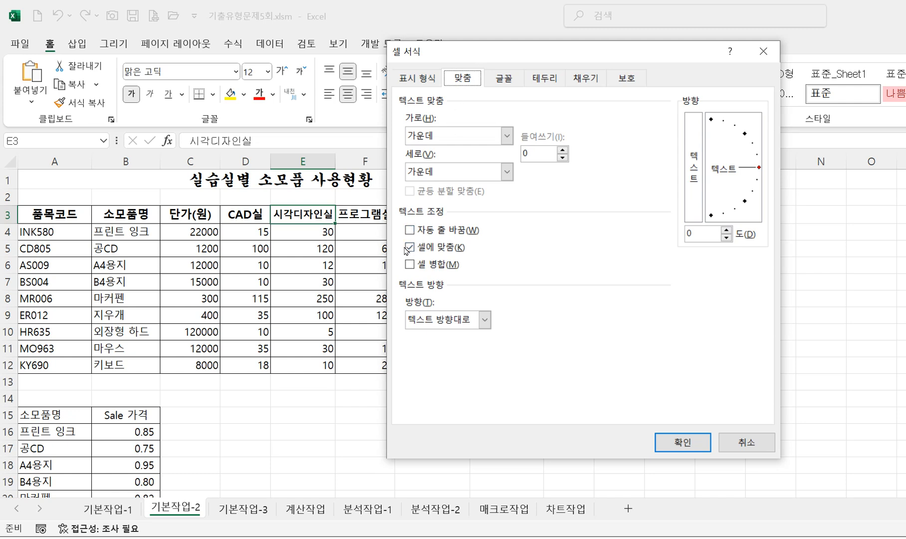
pyautogui.click(763, 51)
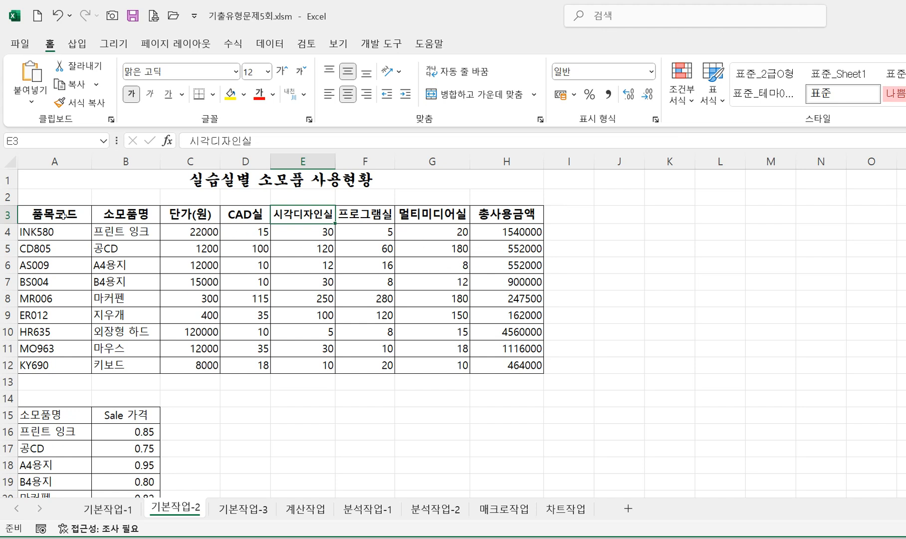
# - Fill the header cells A3:H3 with the standard yellow color
pyautogui.click(88, 216)
pyautogui.moveTo(87, 216); pyautogui.dragTo(505, 218)
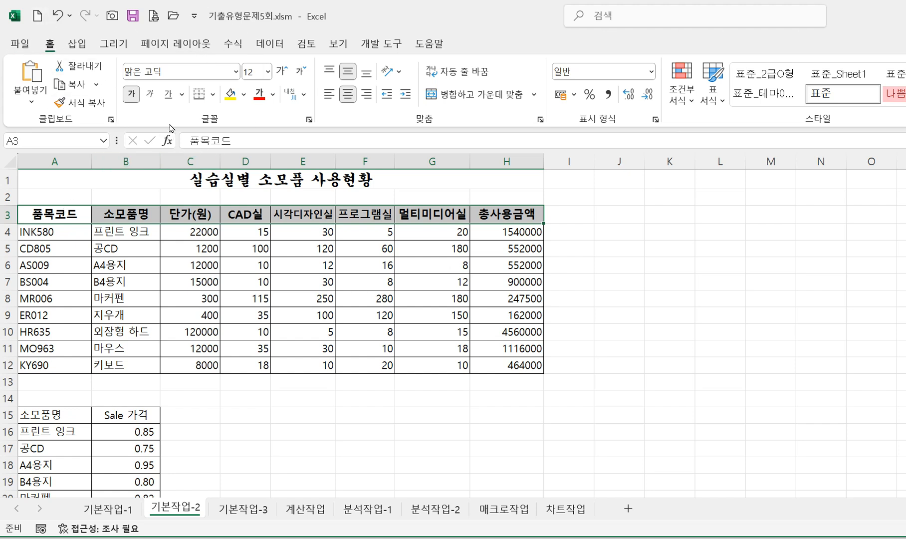
pyautogui.click(244, 98)
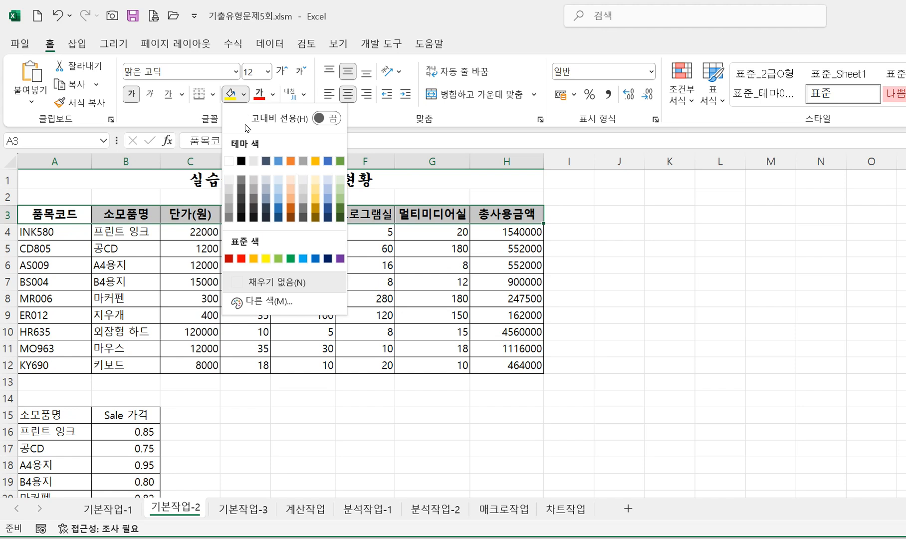
pyautogui.click(264, 259)
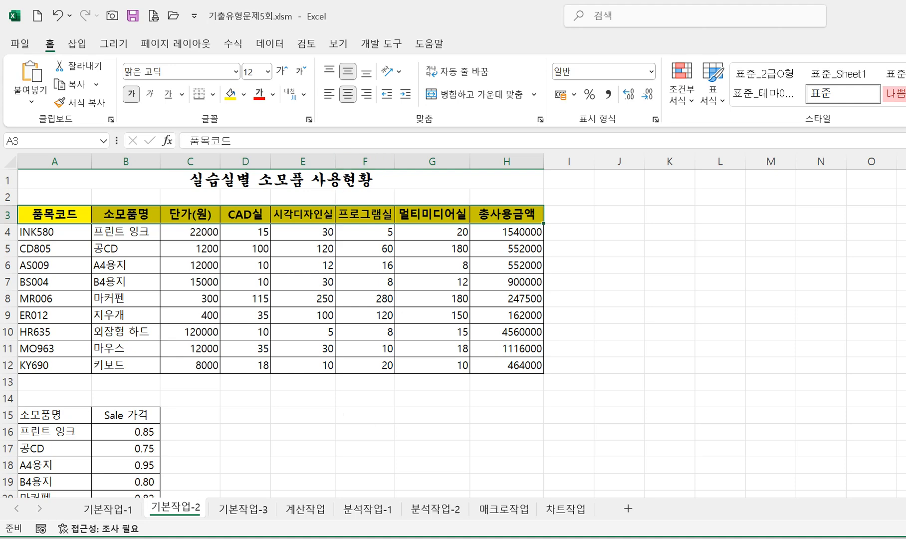
# - Check the third instruction in the photo and copy the unit prices in C4:C12
pyautogui.click(430, 538)
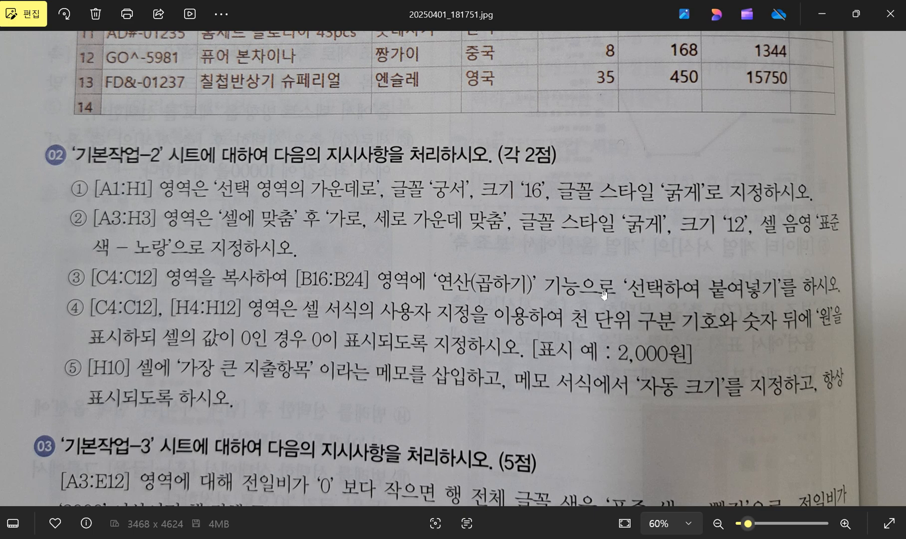
pyautogui.click(830, 22)
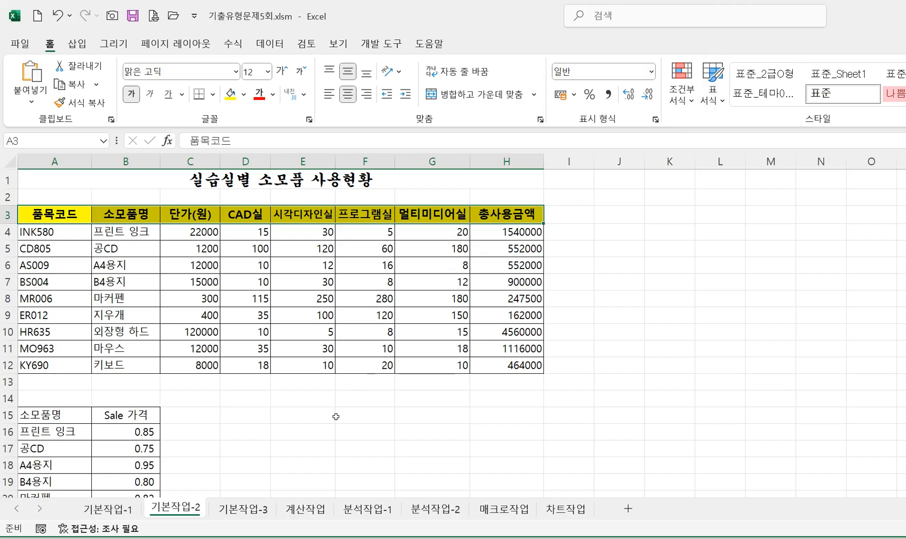
pyautogui.click(184, 231)
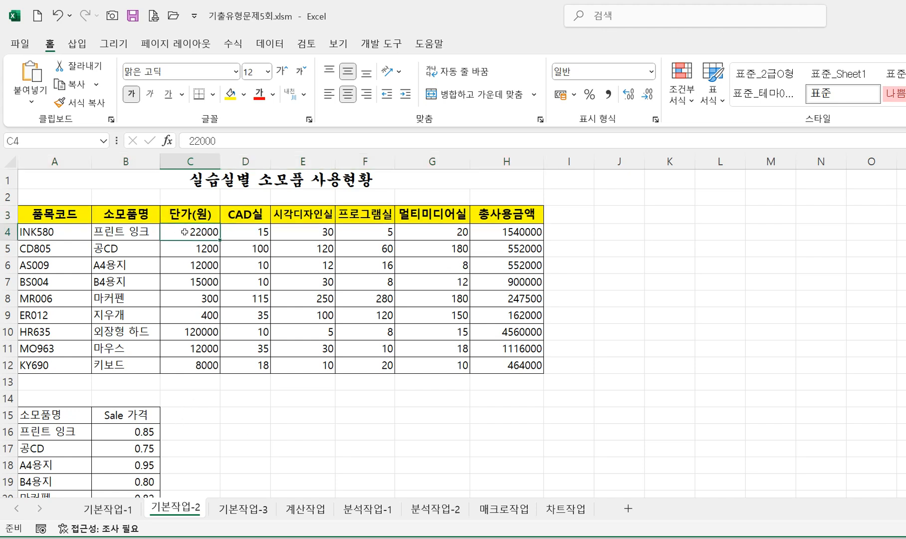
pyautogui.moveTo(184, 232); pyautogui.dragTo(184, 366)
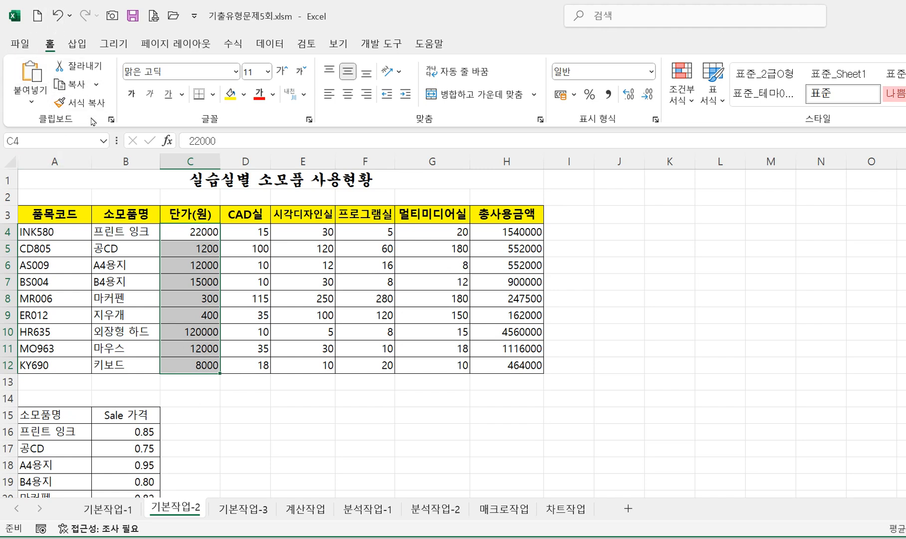
pyautogui.click(73, 89)
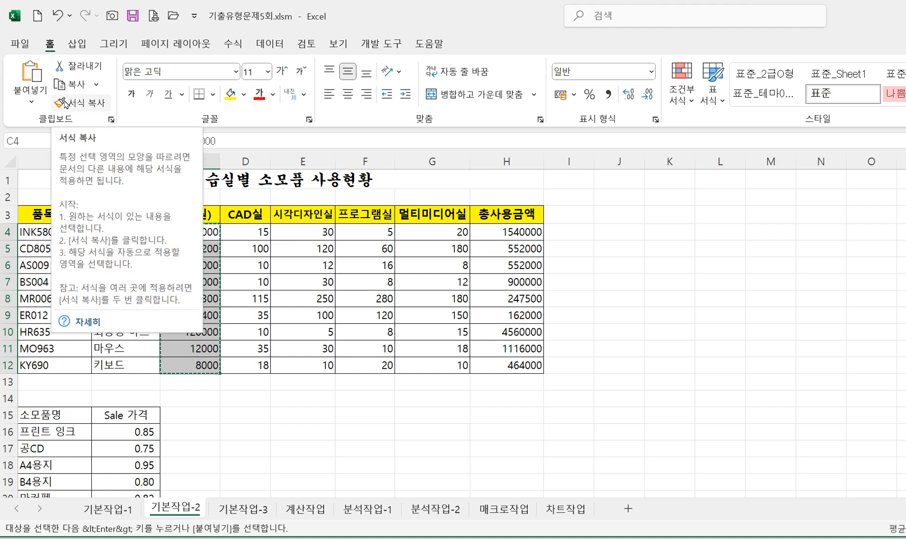
pyautogui.hotkey('ctrl', 'v')
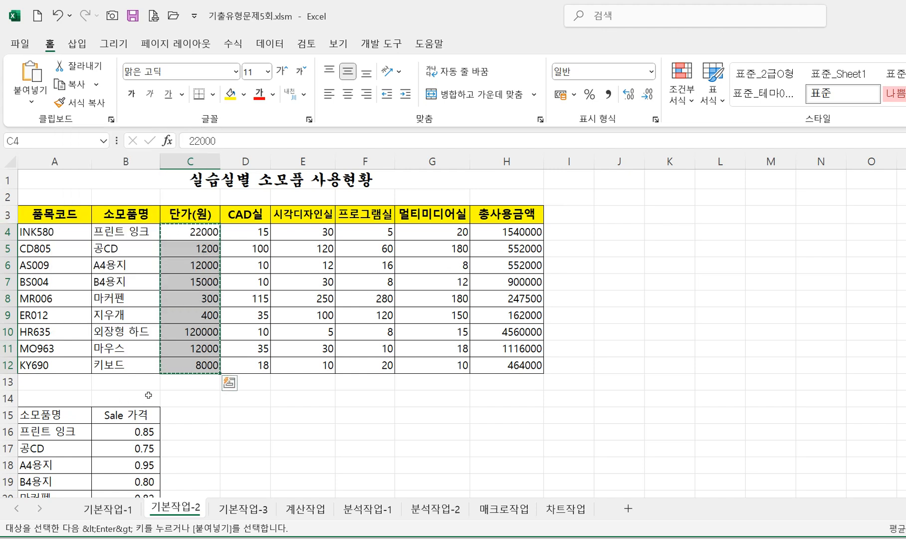
# - Try pasting the copied C4:C12 prices onto B16:B24 through 선택하여 붙여넣기 with the 곱하기 (multiply) operation, and undo the paste
pyautogui.scroll(-2, 127, 394)
pyautogui.click(125, 324)
pyautogui.moveTo(124, 324); pyautogui.dragTo(127, 464)
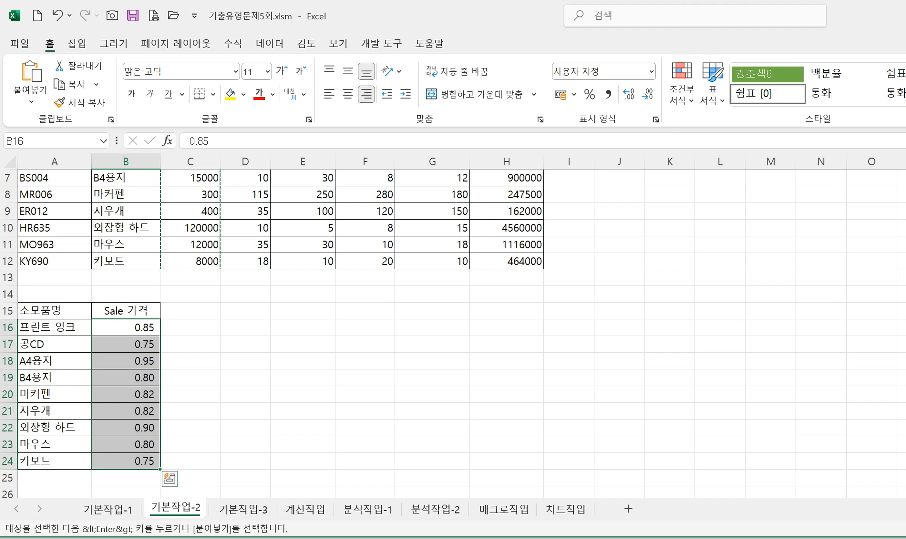
pyautogui.hotkey('alt', 'Tab')
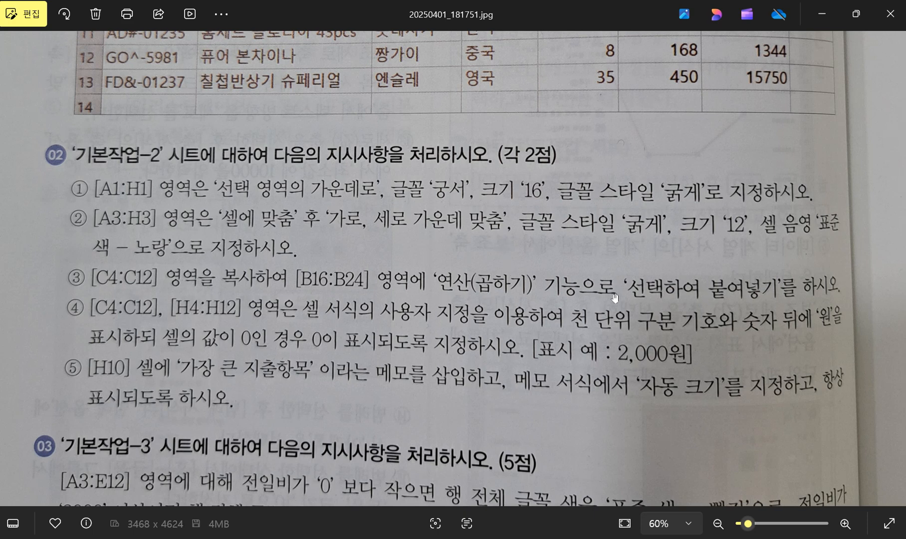
pyautogui.click(823, 15)
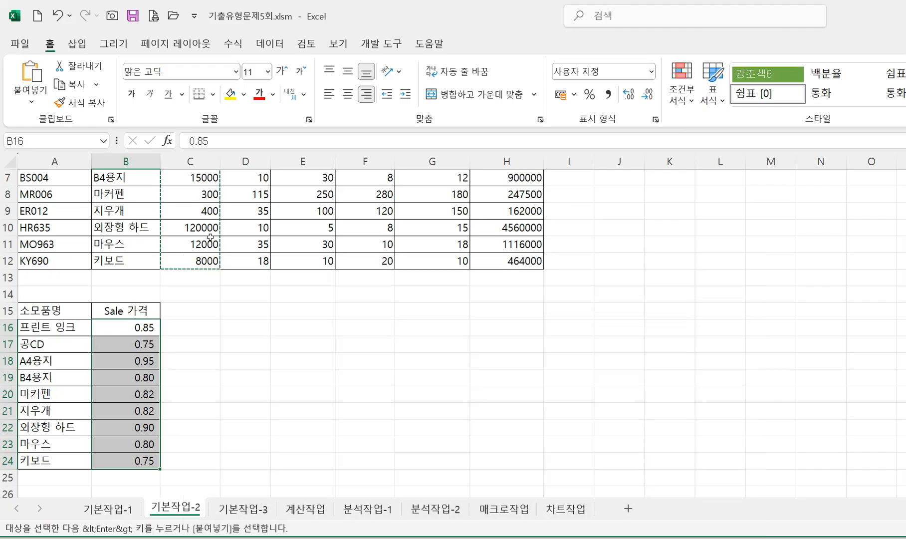
pyautogui.scroll(1, 246, 327)
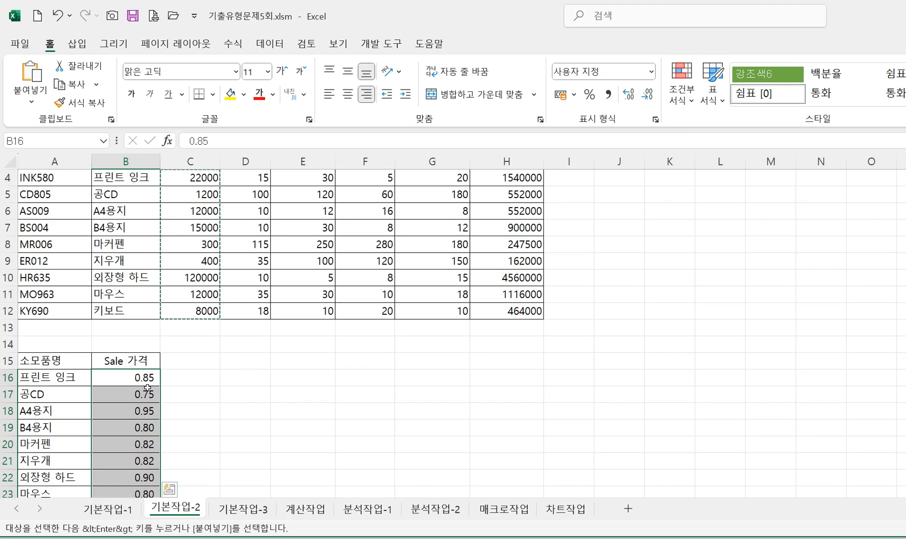
pyautogui.scroll(-1, 148, 387)
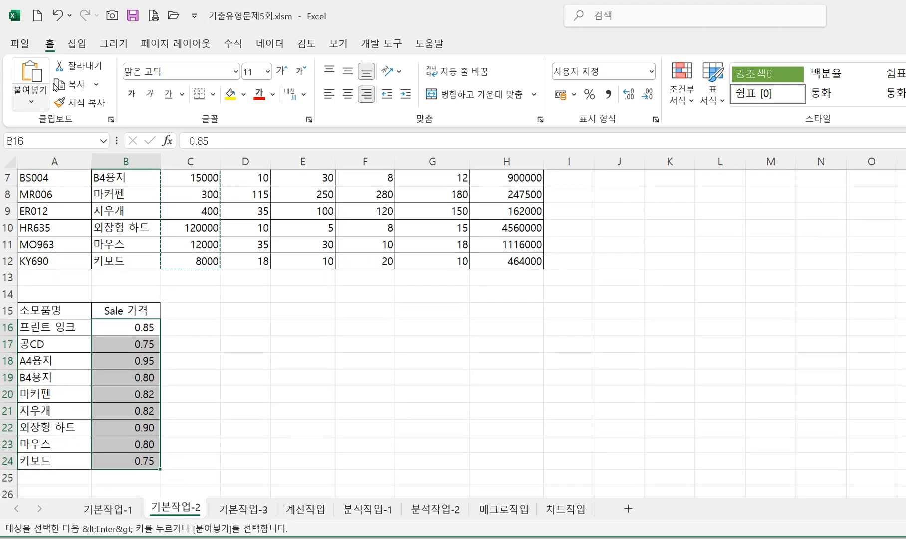
pyautogui.click(30, 102)
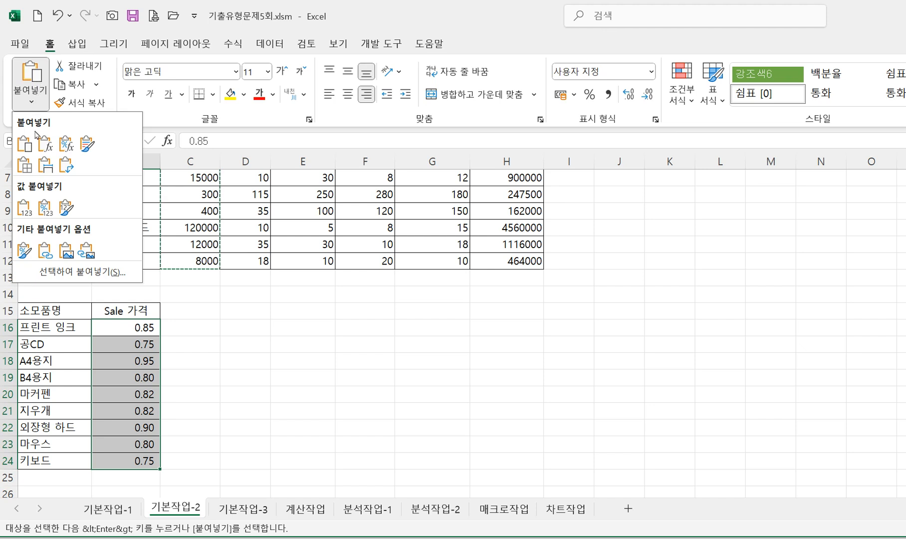
pyautogui.click(83, 273)
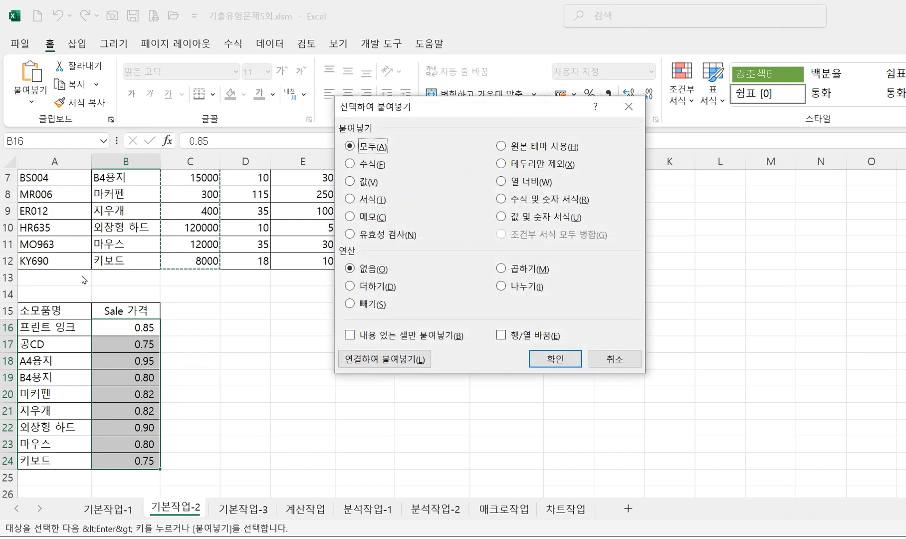
pyautogui.click(505, 269)
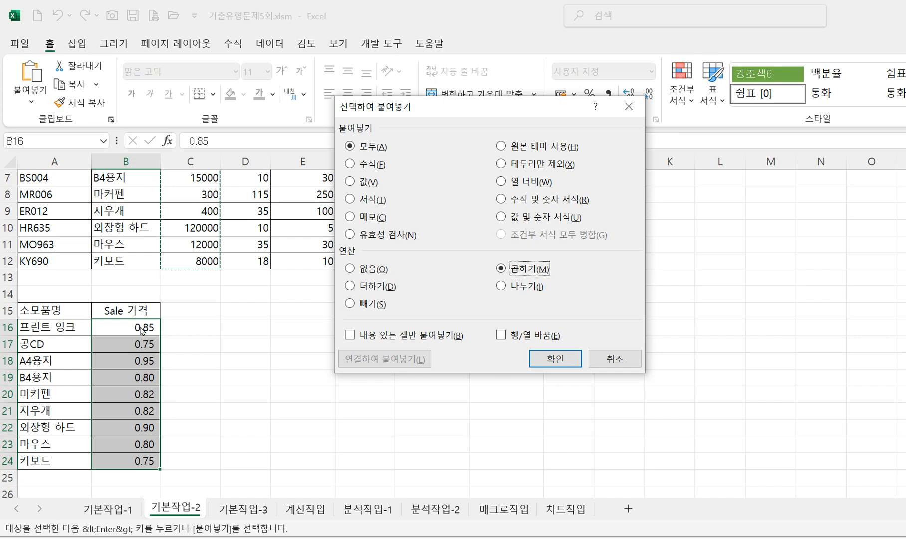
pyautogui.click(547, 359)
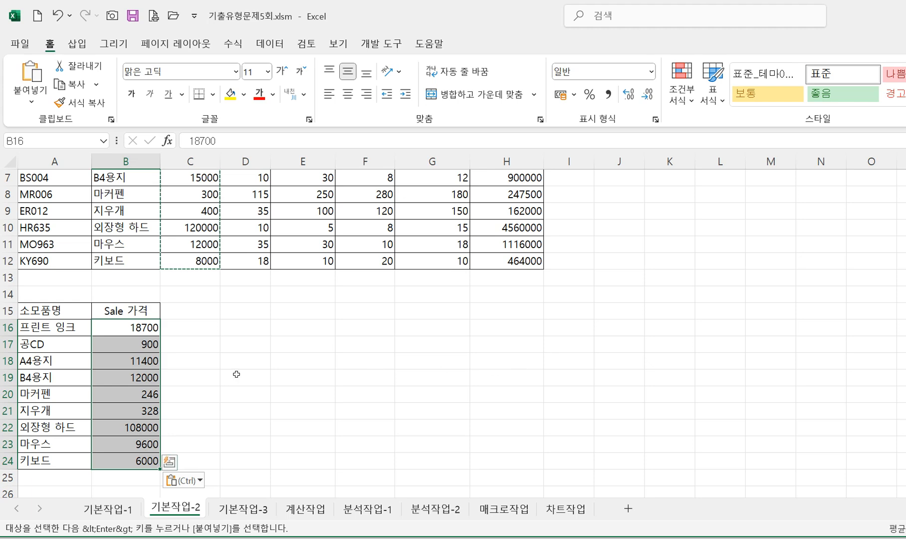
pyautogui.scroll(2, 262, 378)
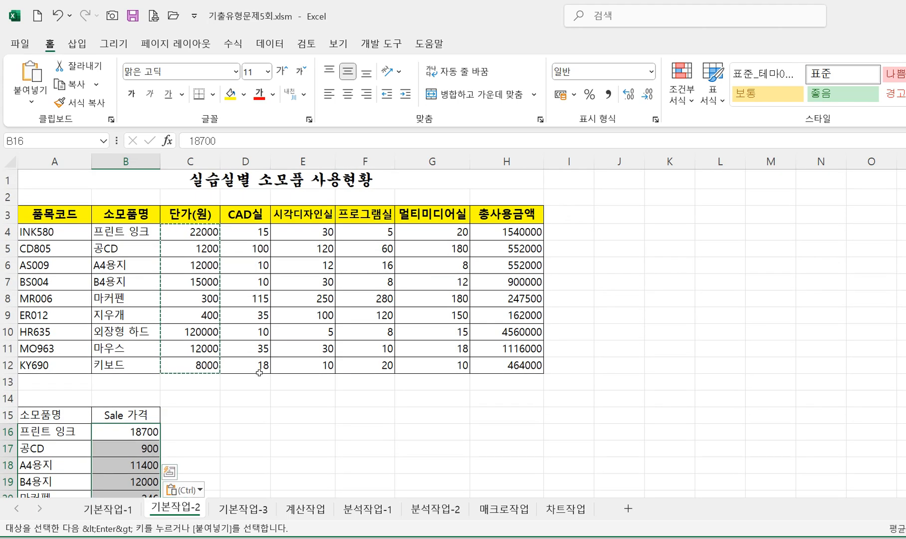
pyautogui.click(58, 19)
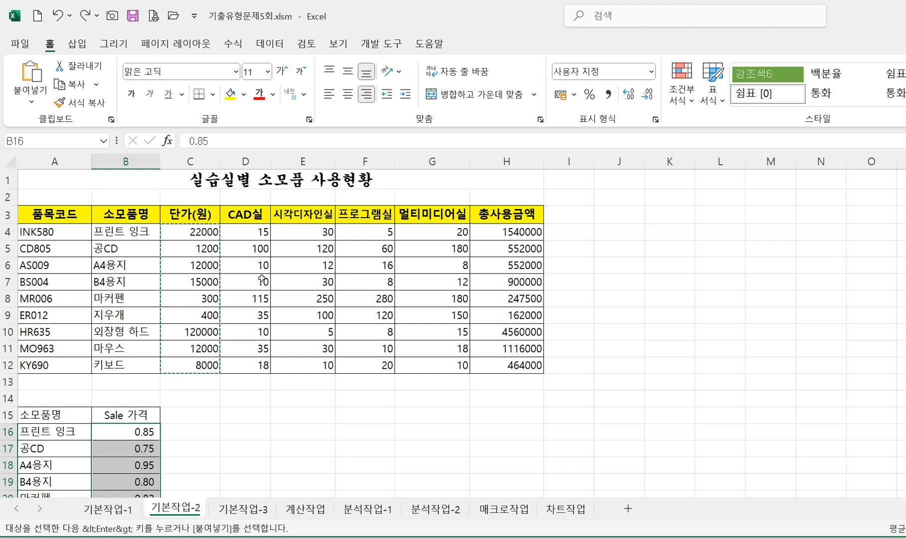
# - Multiply the Sale 가격 cells B16:B24 by the copied C4:C12 prices using 선택하여 붙여넣기 with 모두 and 곱하기
pyautogui.moveTo(189, 232); pyautogui.dragTo(189, 369)
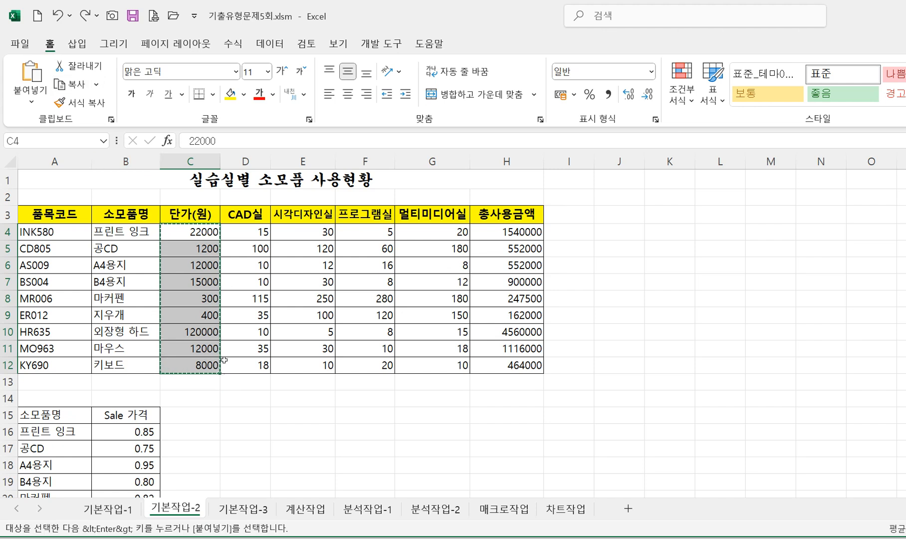
pyautogui.scroll(-2, 209, 350)
pyautogui.moveTo(136, 328); pyautogui.dragTo(150, 467)
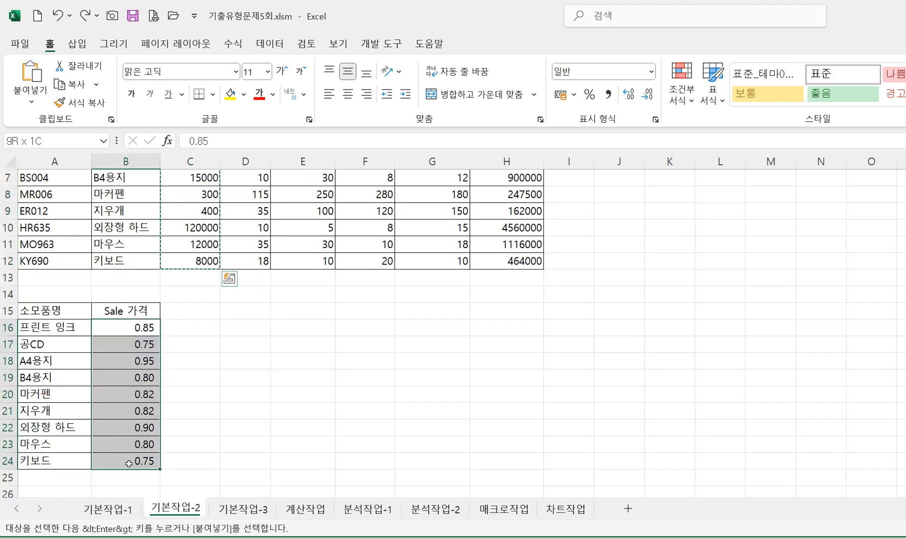
pyautogui.click(31, 104)
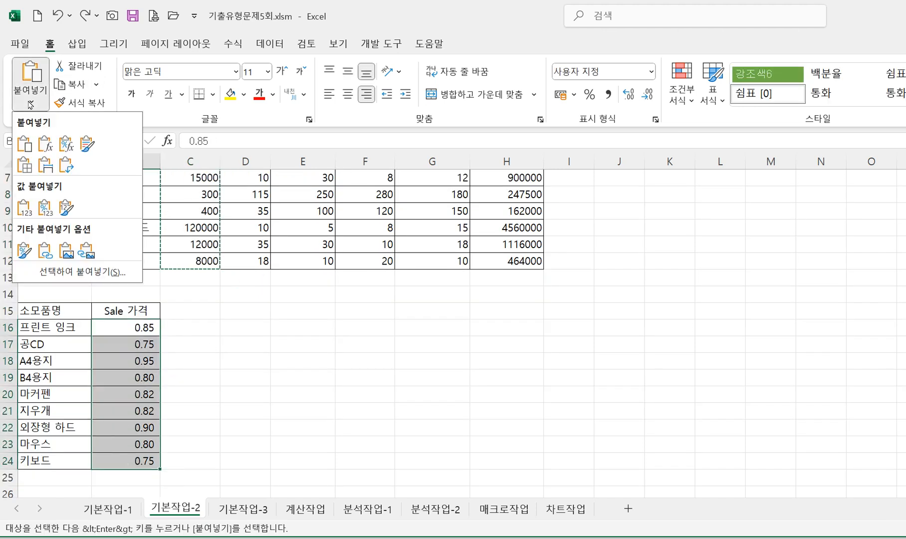
pyautogui.click(83, 273)
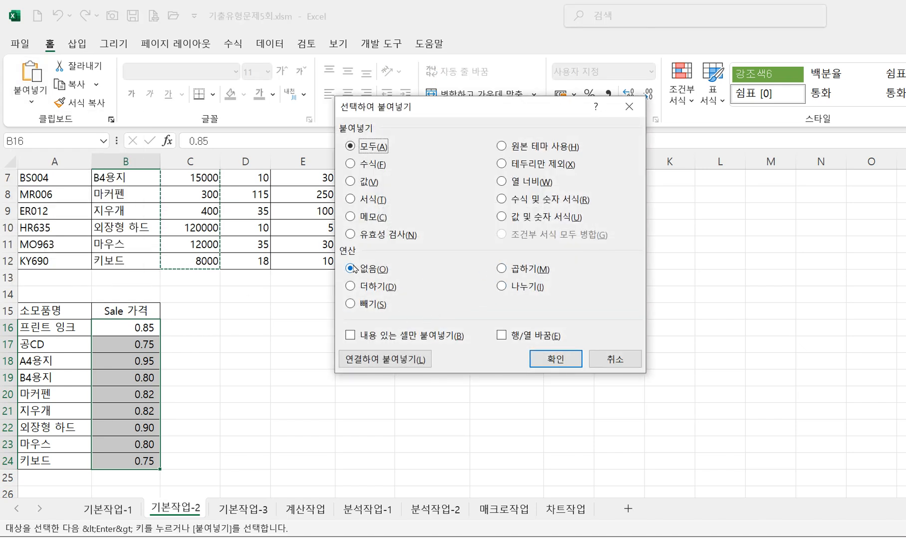
pyautogui.click(504, 269)
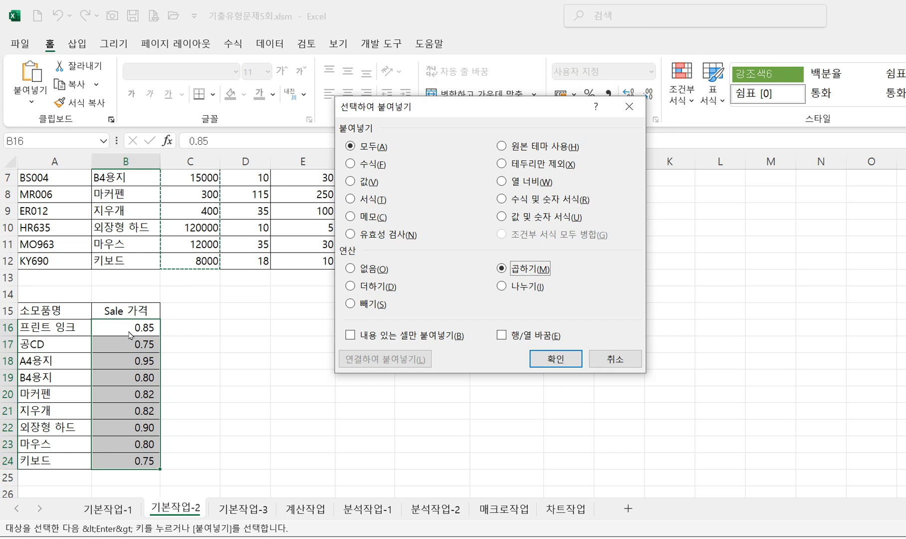
pyautogui.click(556, 359)
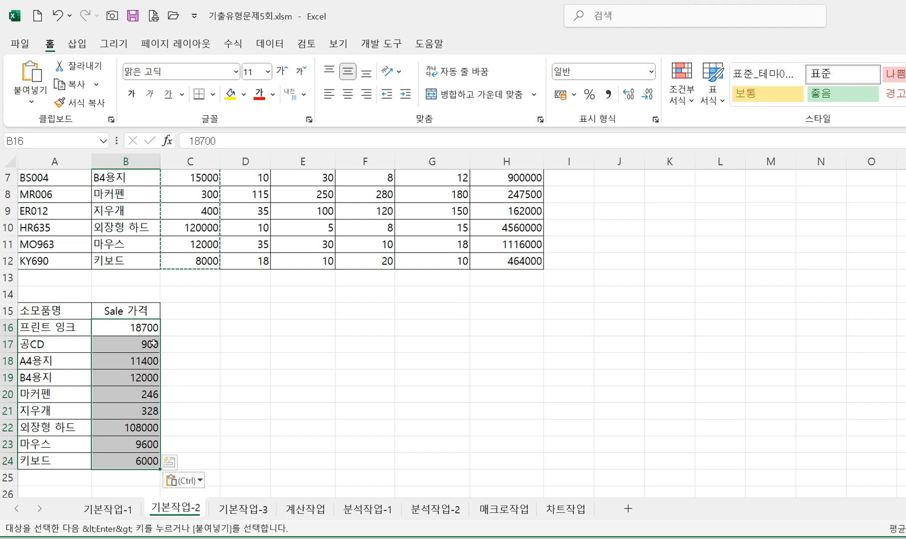
pyautogui.scroll(2, 314, 368)
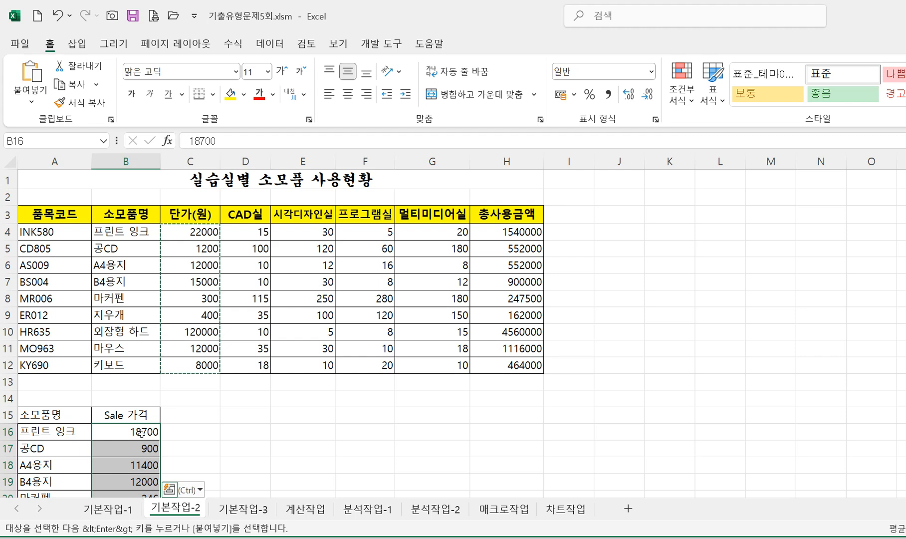
pyautogui.scroll(-2, 219, 424)
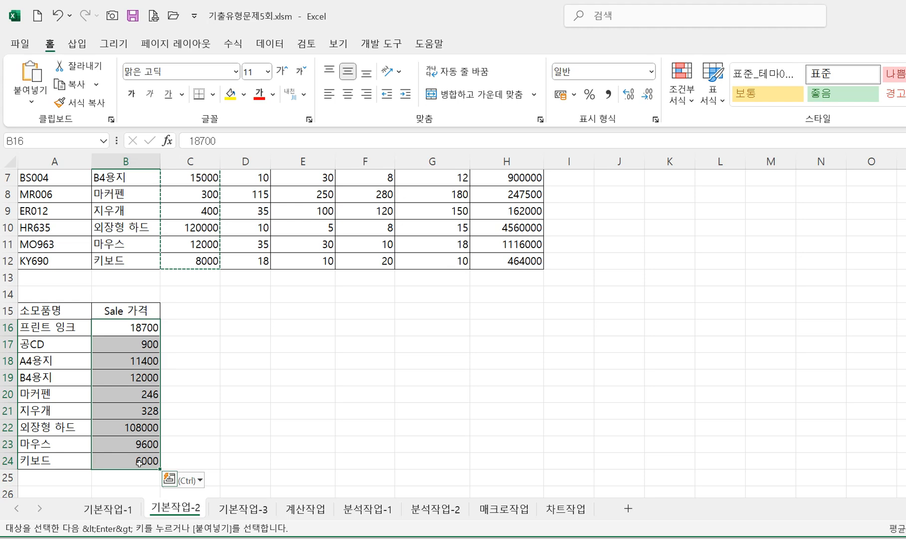
# - Check the fourth 기본작업-2 instruction in the exam photo and return to the workbook
pyautogui.hotkey('alt', 'Tab')
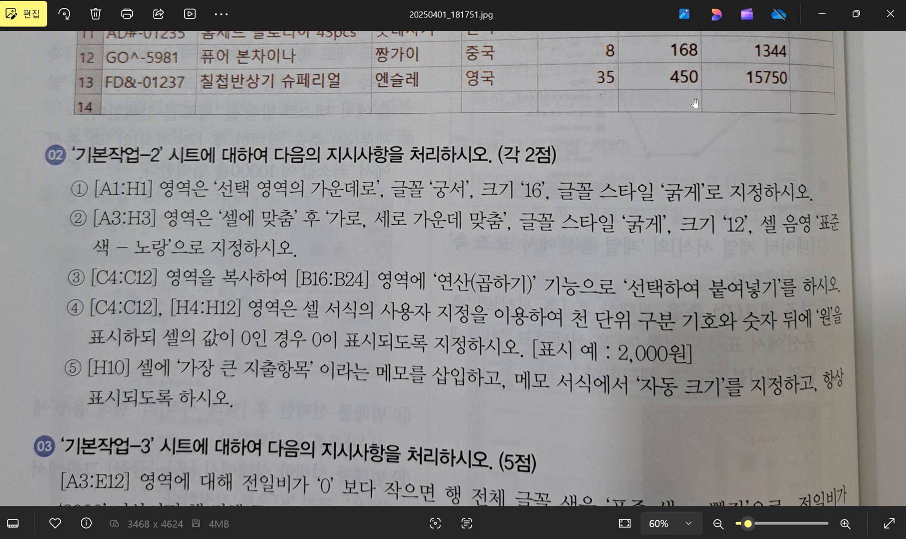
pyautogui.click(826, 20)
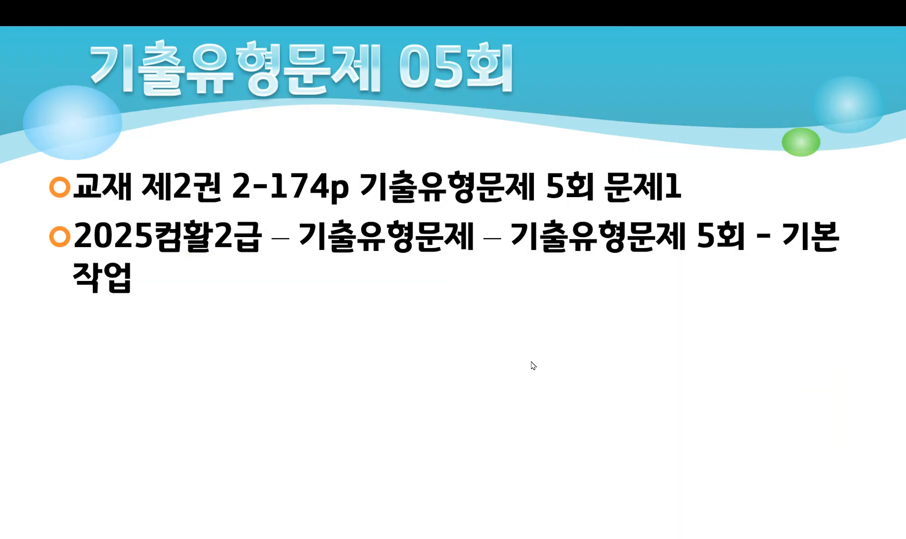
pyautogui.hotkey('alt', 'Tab')
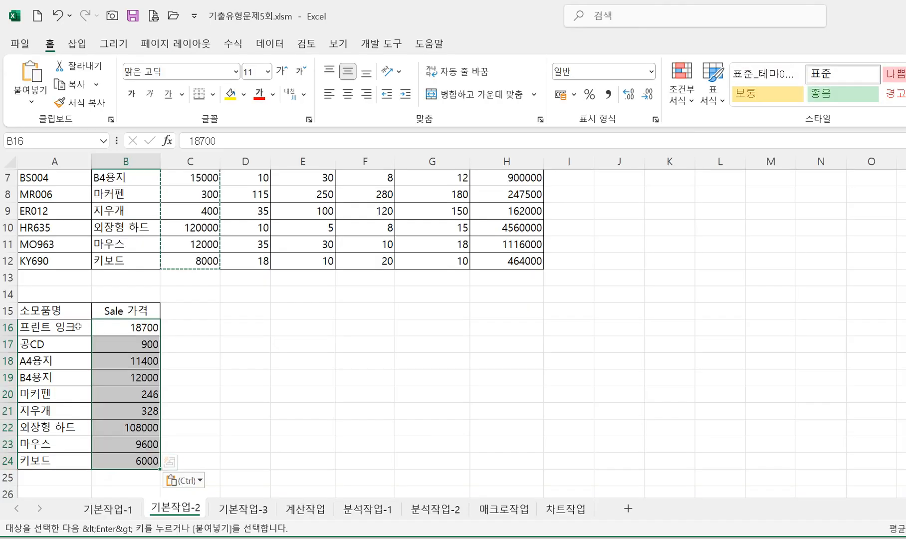
# - Apply the custom number format #,##0"원" to the cells C4:C12 and H4:H12
pyautogui.scroll(2, 255, 388)
pyautogui.moveTo(199, 230); pyautogui.dragTo(197, 368)
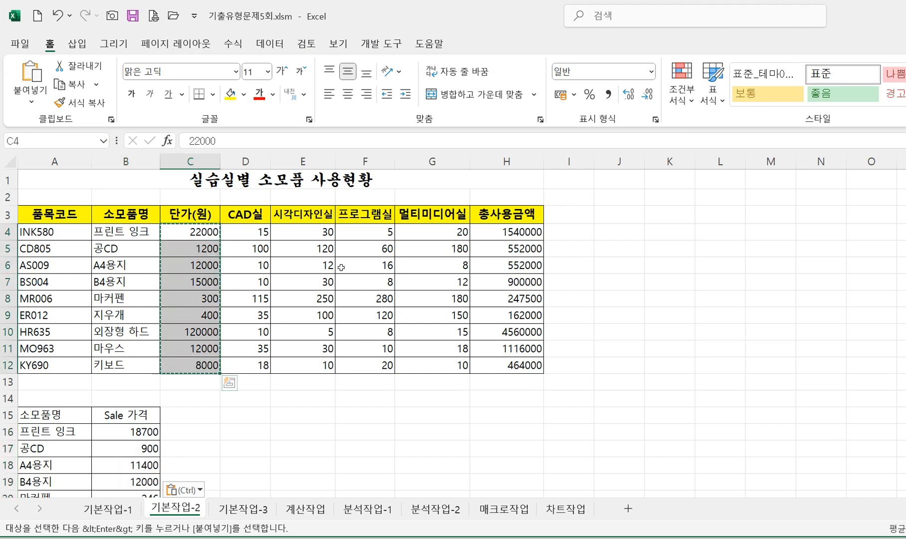
pyautogui.moveTo(511, 233); pyautogui.dragTo(498, 359)
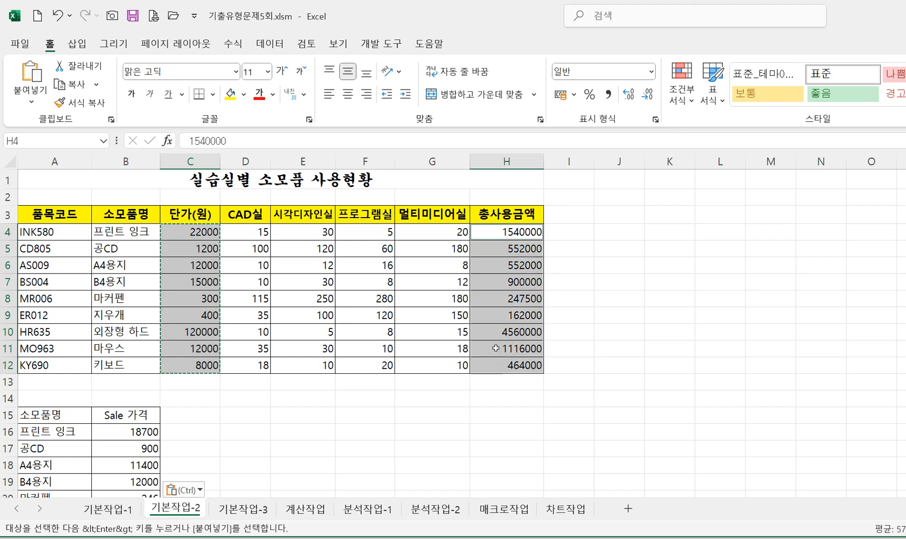
pyautogui.rightClick(195, 285)
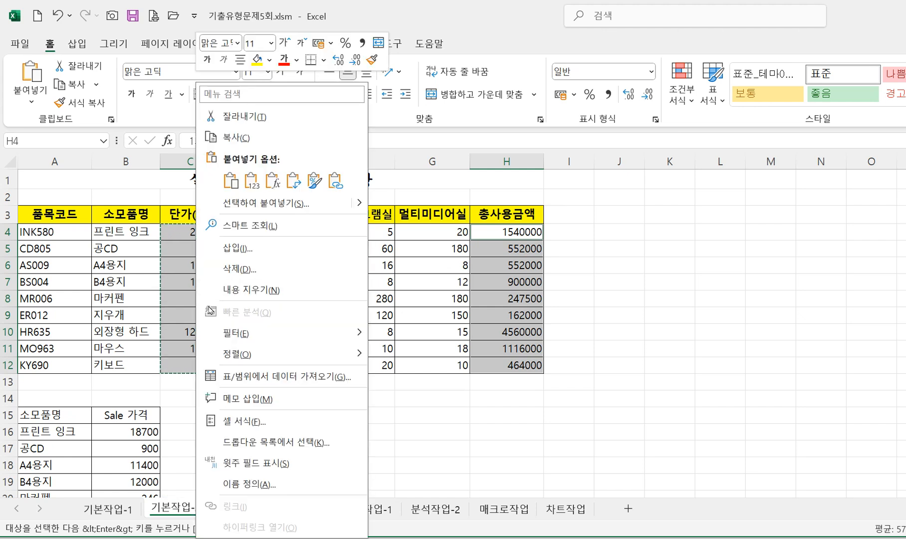
pyautogui.click(248, 422)
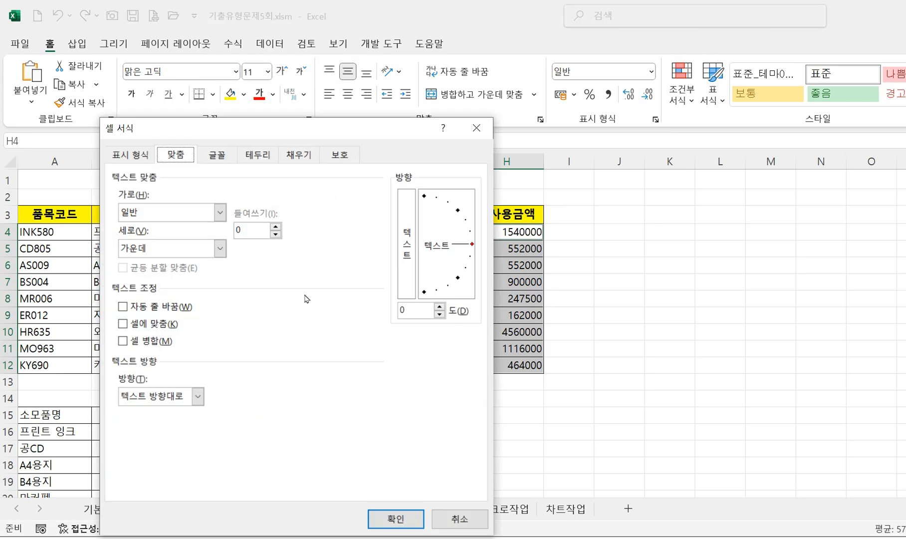
pyautogui.moveTo(263, 125); pyautogui.dragTo(372, 63)
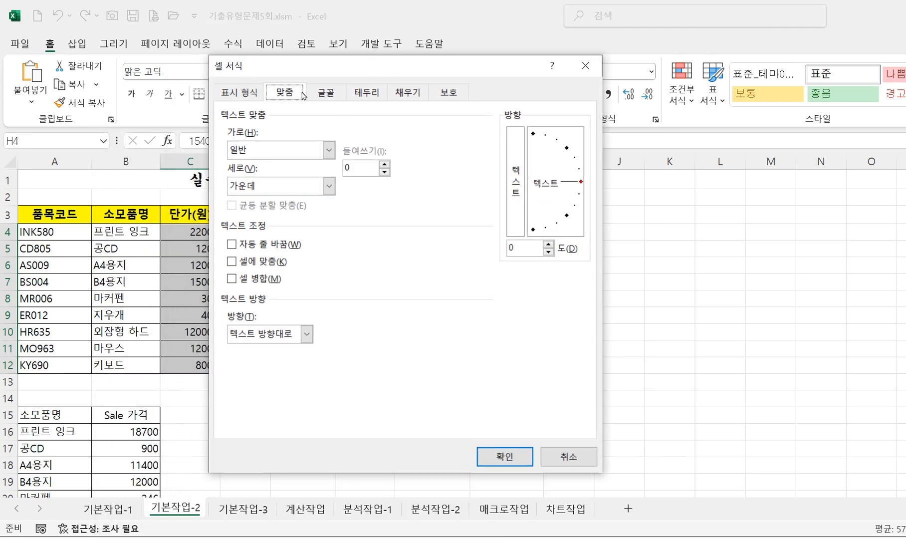
pyautogui.click(250, 97)
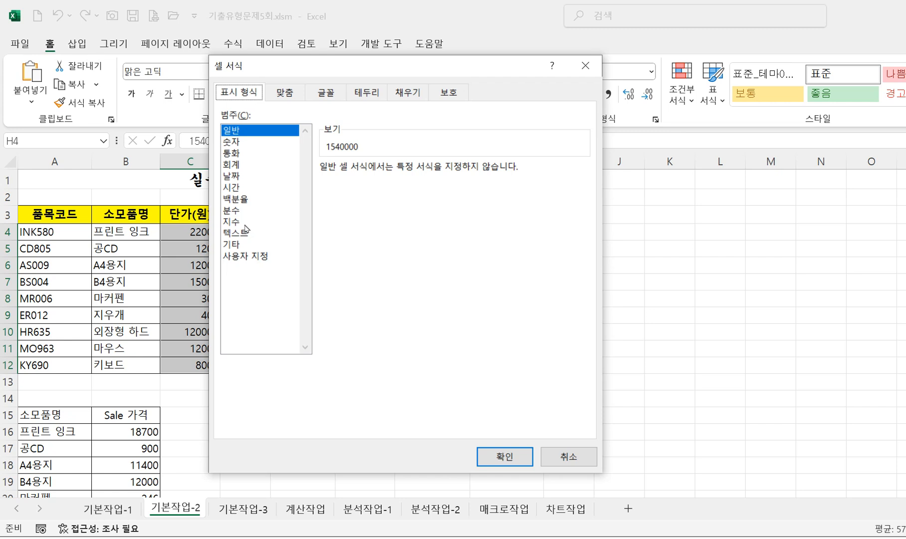
pyautogui.click(252, 257)
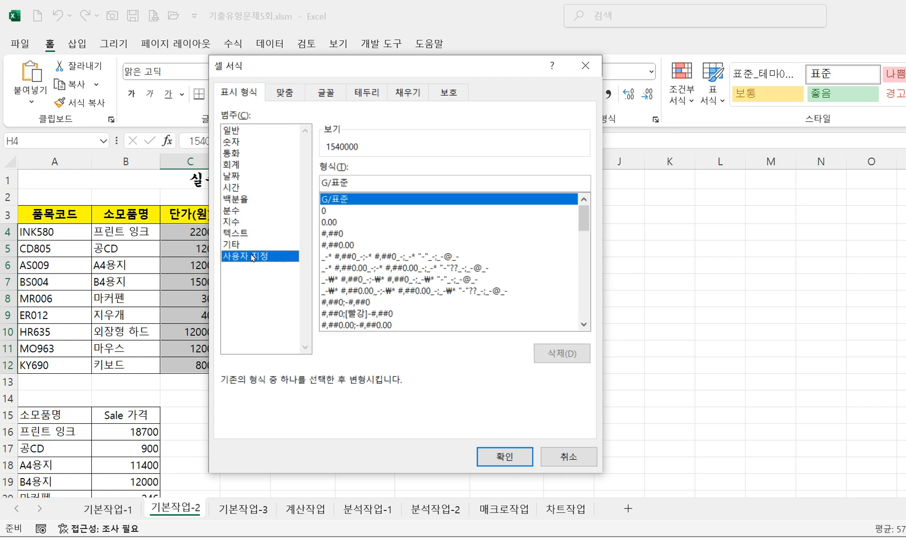
pyautogui.click(330, 234)
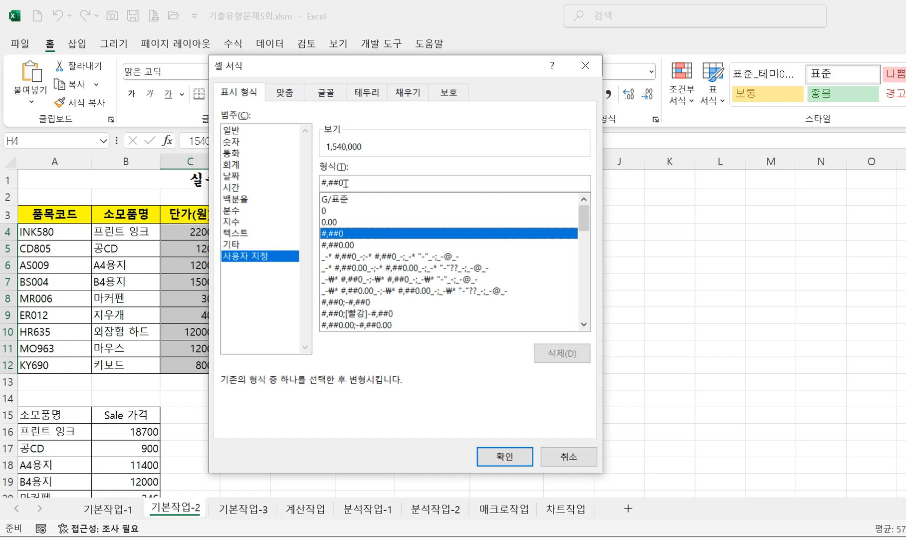
pyautogui.click(361, 187)
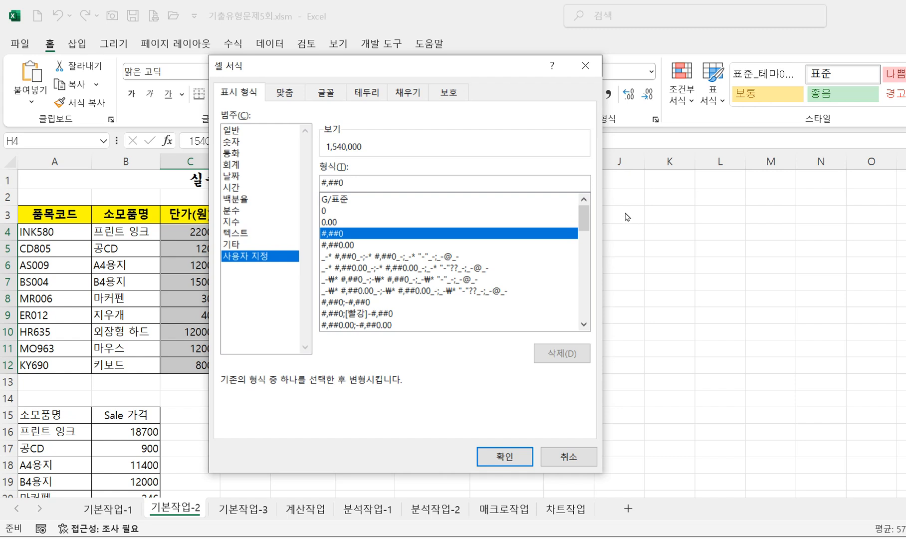
pyautogui.write('"우')
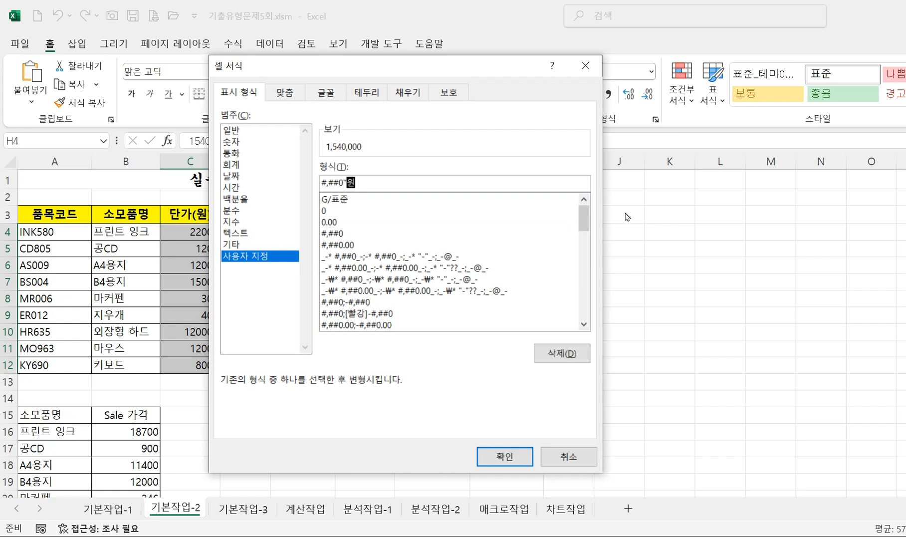
pyautogui.write('"')
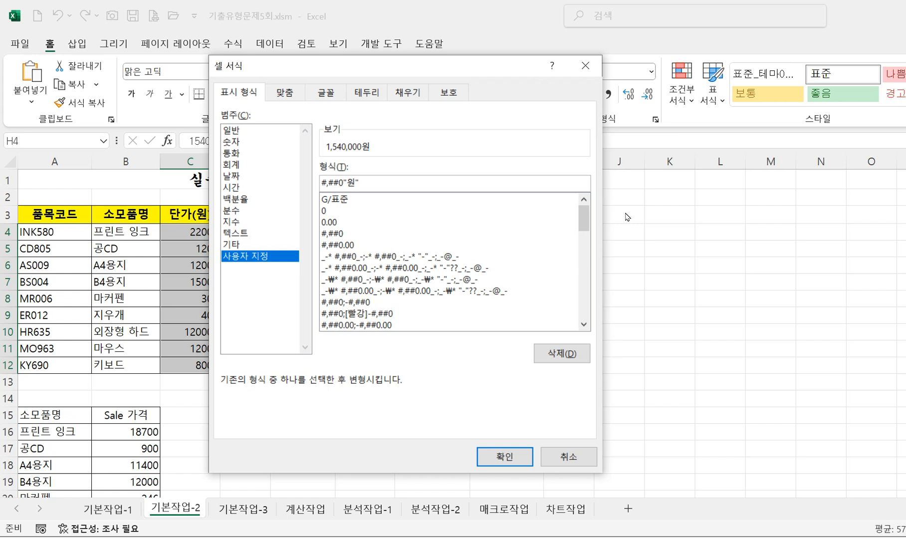
pyautogui.click(505, 456)
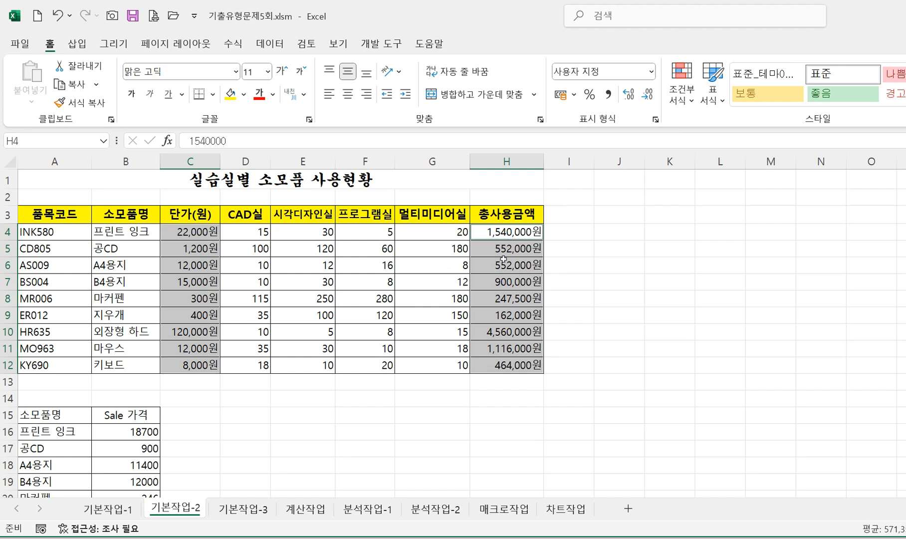
# - Check the fifth instruction in the photo and insert a memo on H10 containing only the text '가장 큰 지출항목'
pyautogui.click(503, 332)
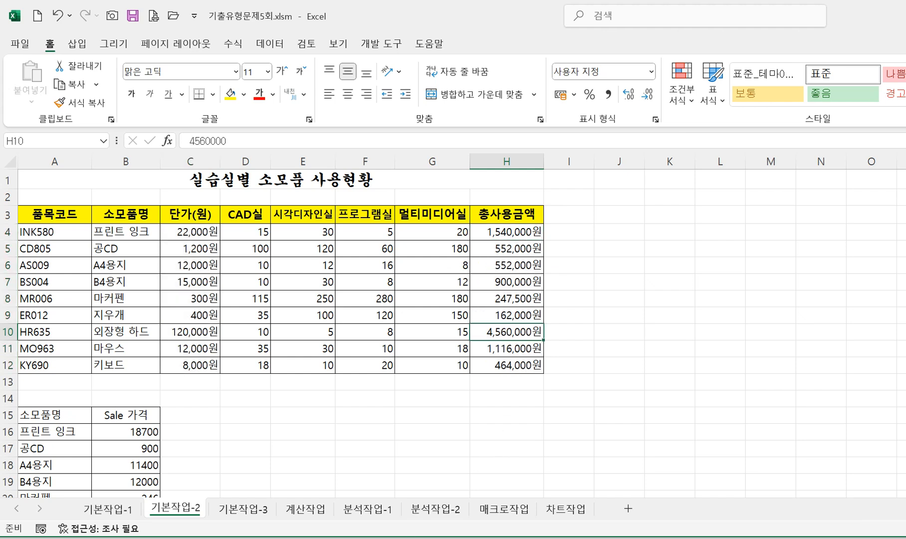
pyautogui.click(409, 537)
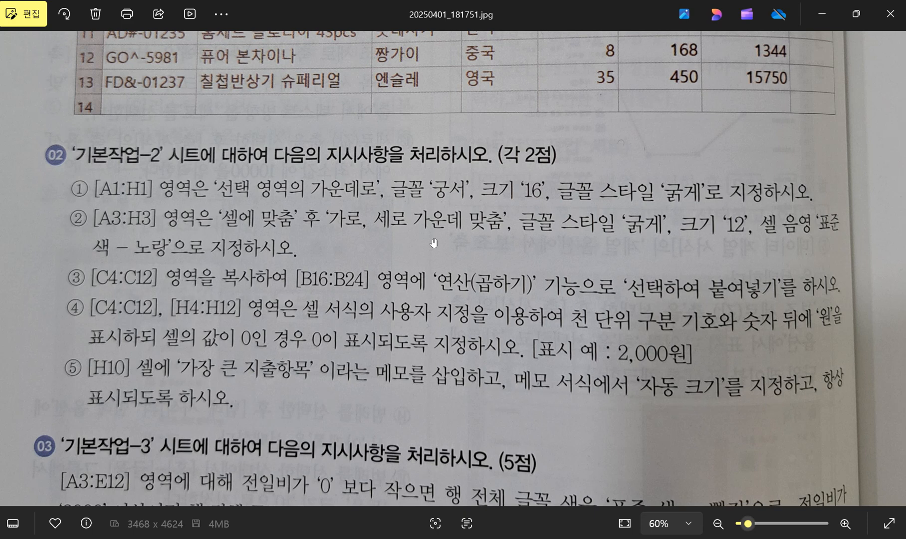
pyautogui.click(825, 20)
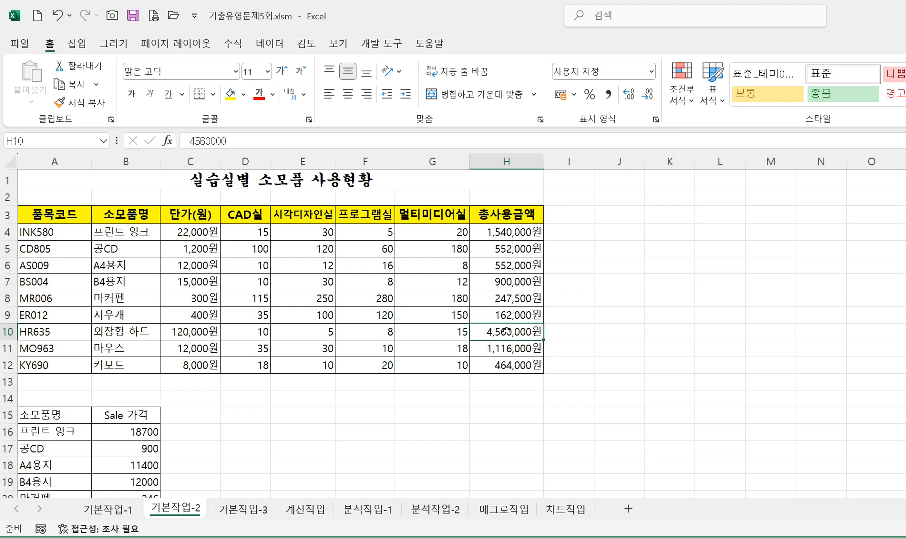
pyautogui.click(306, 43)
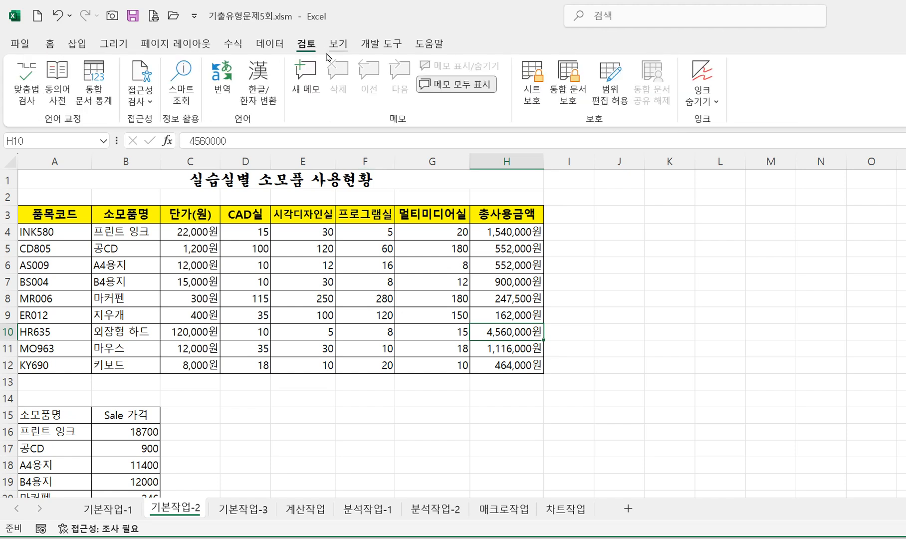
pyautogui.click(306, 71)
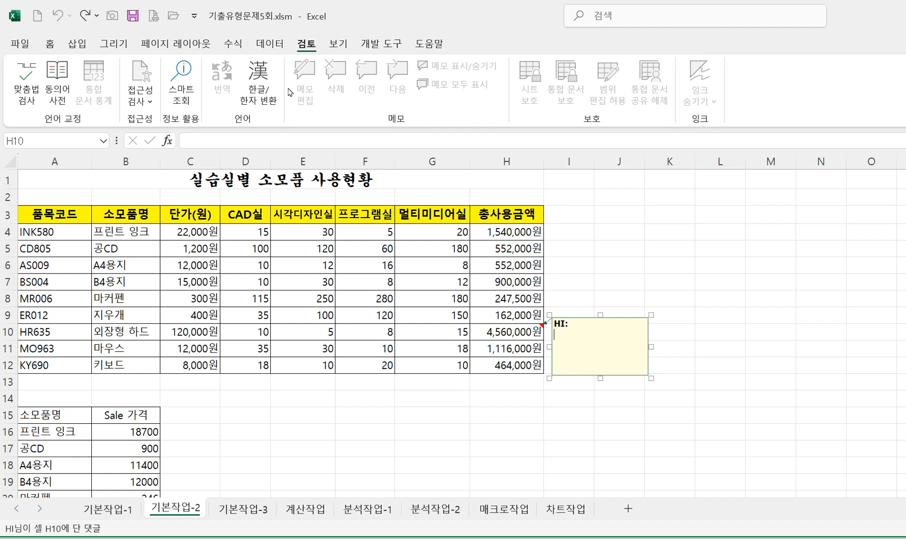
pyautogui.press('BackSpace')
pyautogui.press('BackSpace')
pyautogui.write('가장 큰 지출항목')
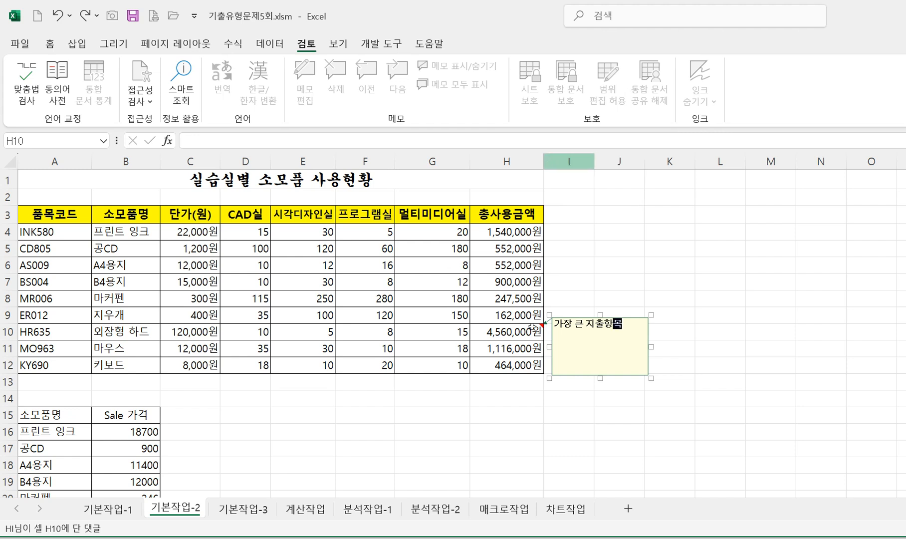
pyautogui.click(536, 468)
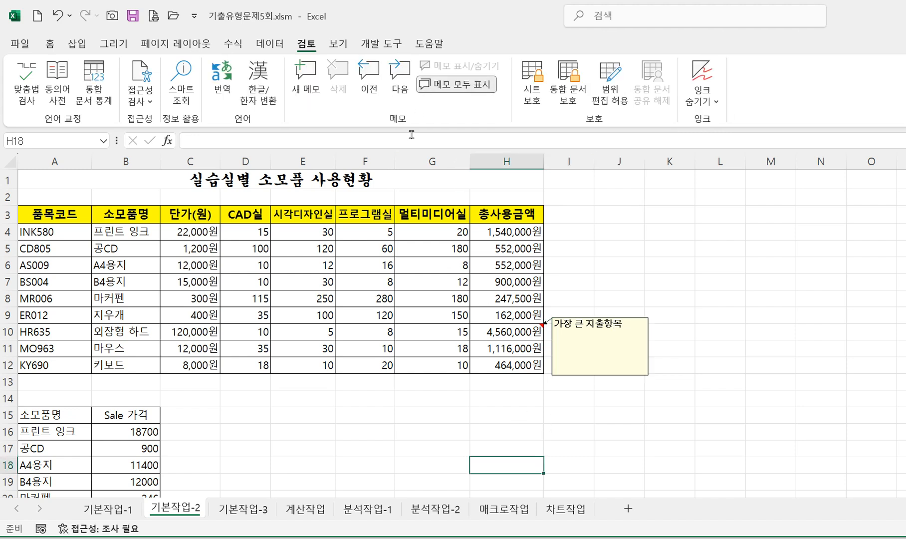
# - Toggle the memo on H10 between hidden and shown several times, ending on shown
pyautogui.click(503, 331)
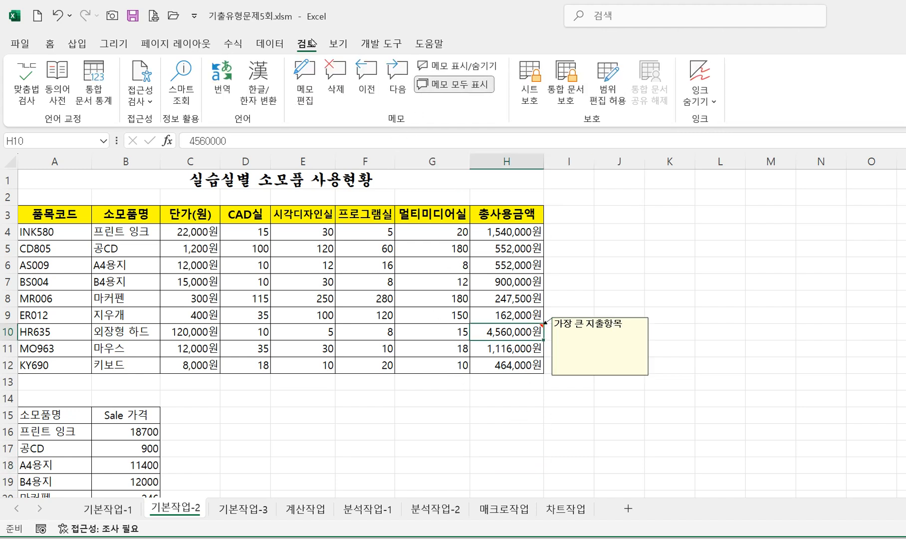
pyautogui.click(446, 71)
pyautogui.click(446, 70)
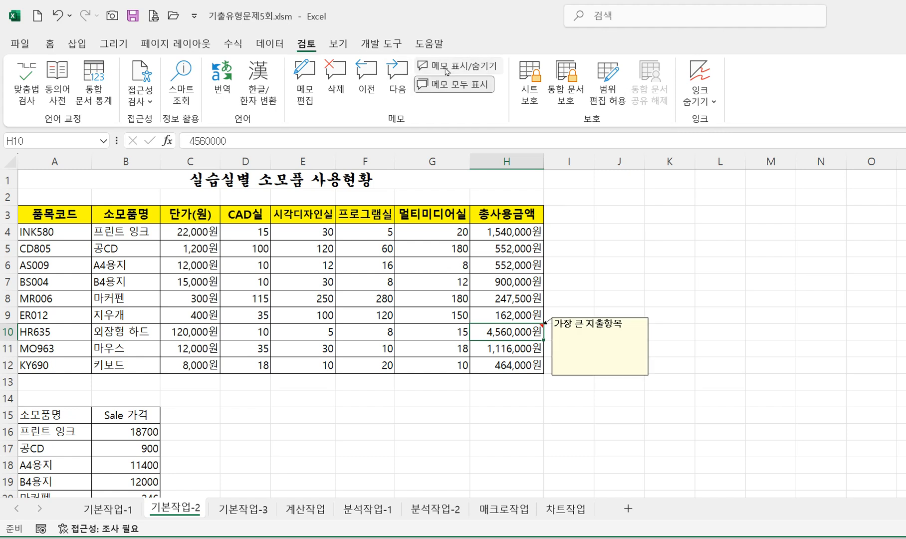
pyautogui.click(447, 71)
pyautogui.click(446, 71)
pyautogui.click(446, 71)
pyautogui.click(447, 71)
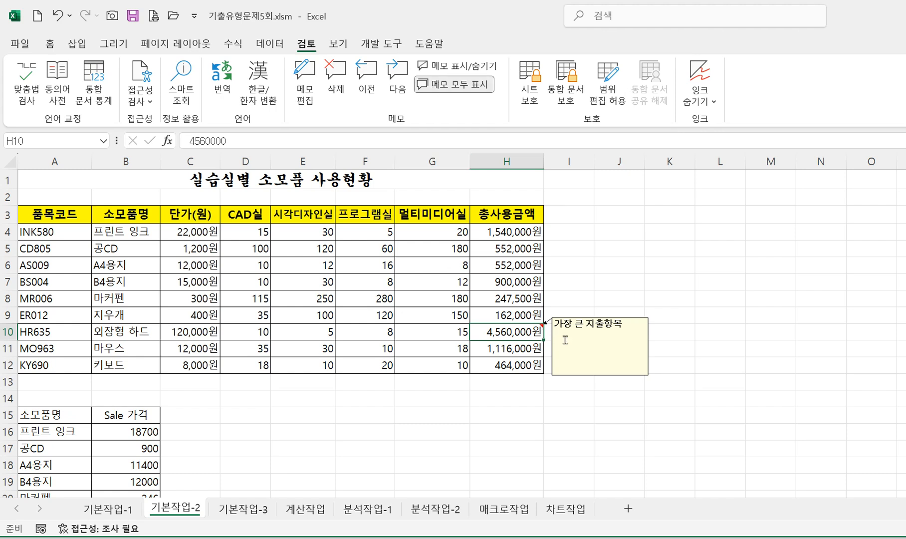
# - Turn on 자동 크기 (automatic size) in the 메모 서식 settings of the H10 memo
pyautogui.click(550, 345)
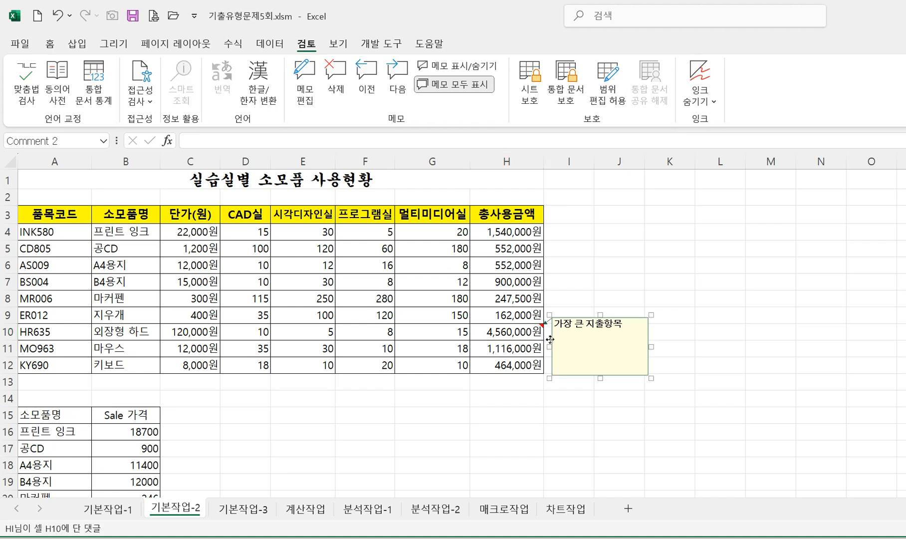
pyautogui.rightClick(550, 340)
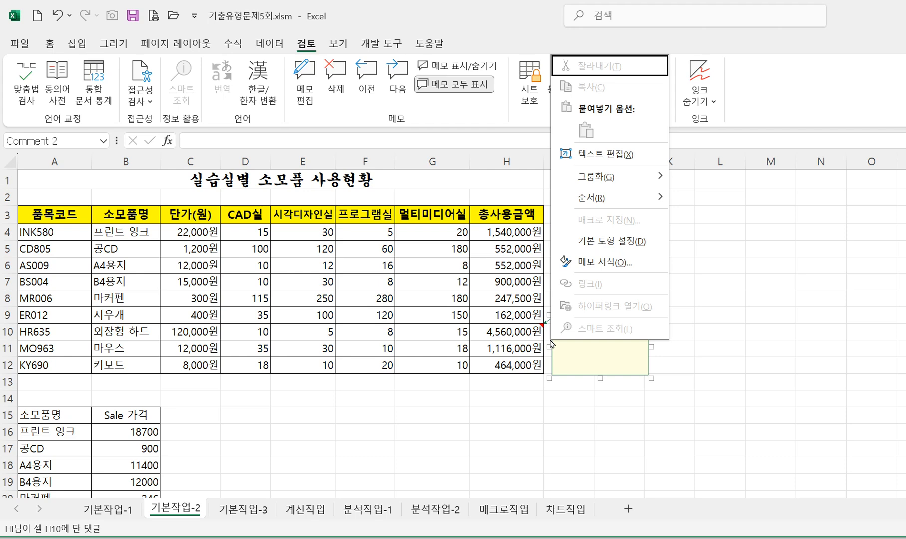
pyautogui.click(595, 263)
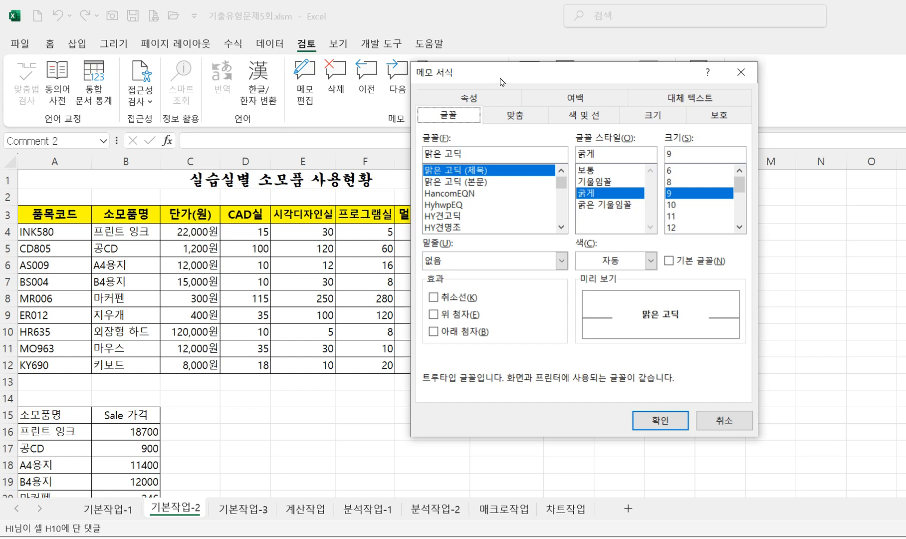
pyautogui.moveTo(501, 81); pyautogui.dragTo(494, 81)
pyautogui.click(517, 120)
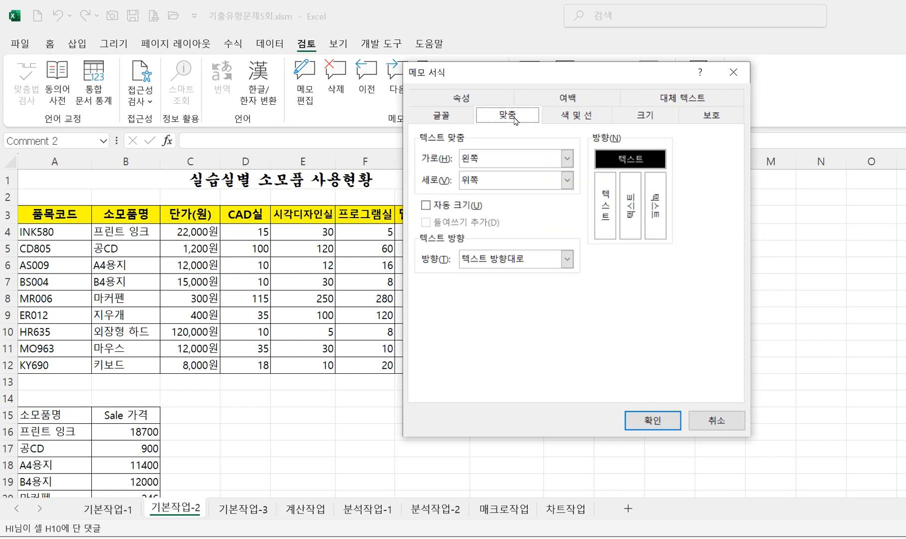
pyautogui.click(426, 205)
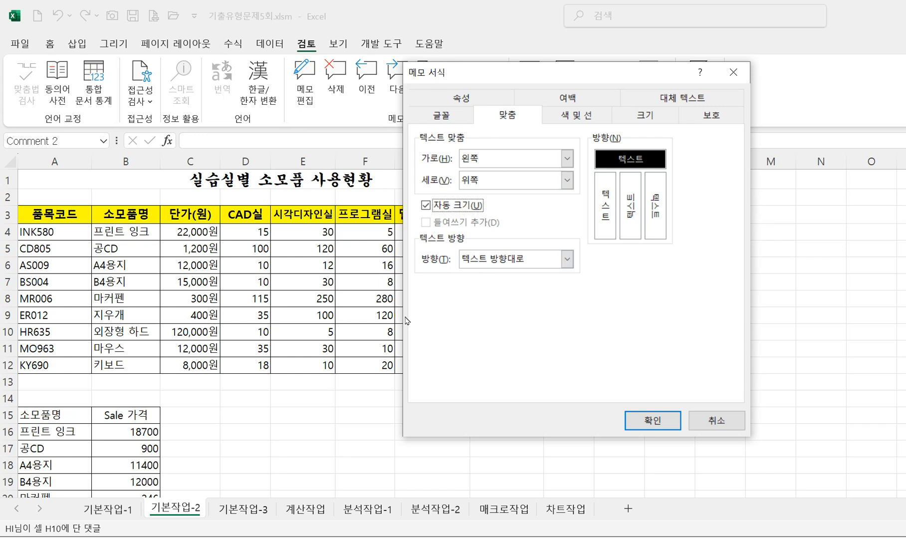
pyautogui.click(649, 421)
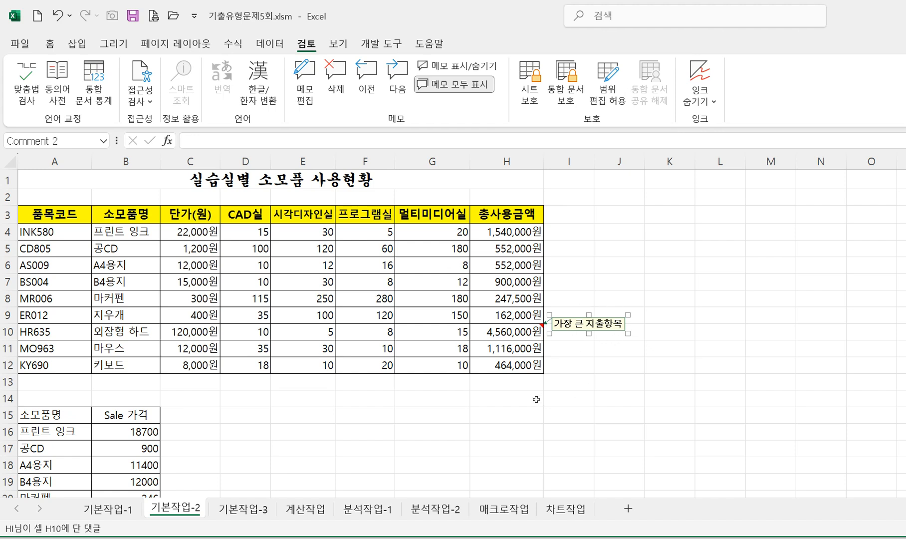
pyautogui.click(585, 443)
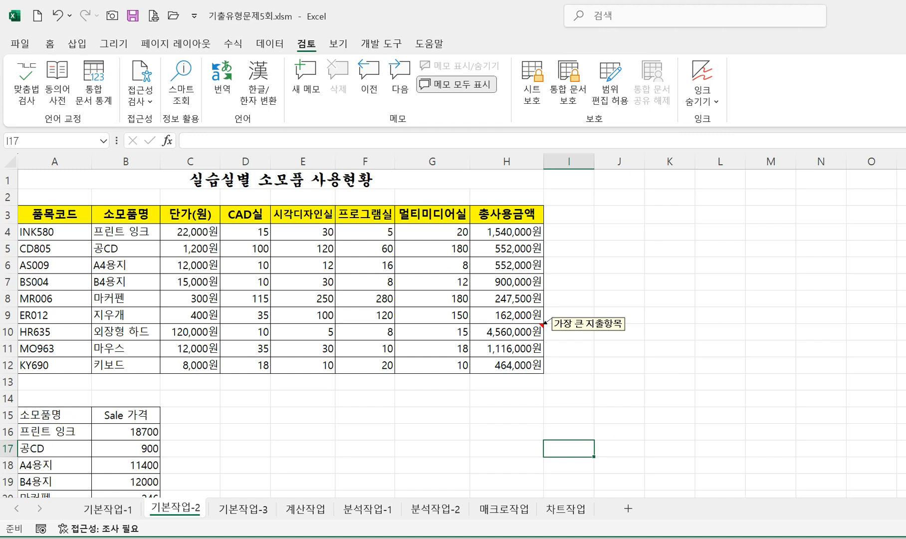